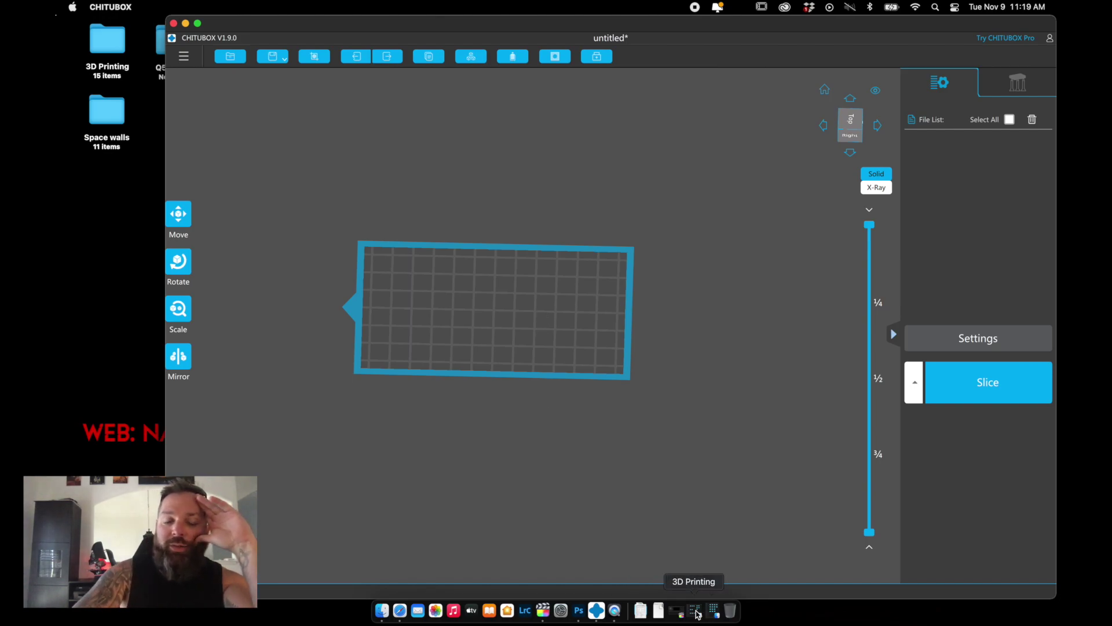
Open the 3D Printing folder in Finder and go to the Weapons folder inside Organized Folders
{"action": "left_click", "coordinate": [697, 614]}
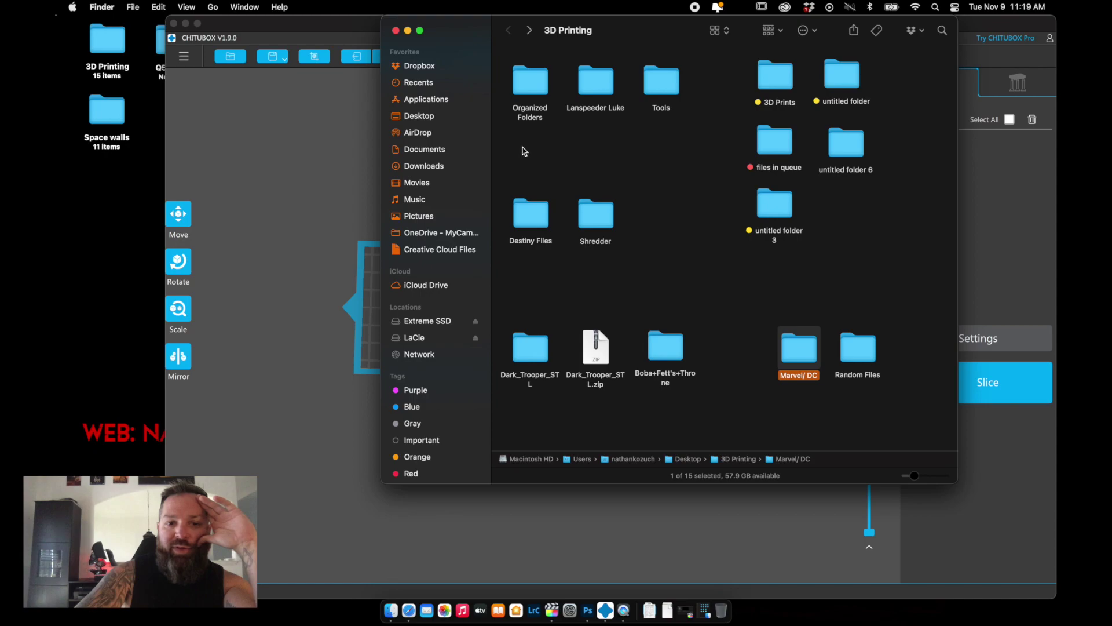
{"action": "left_click_drag", "start_coordinate": [643, 28], "coordinate": [631, 30]}
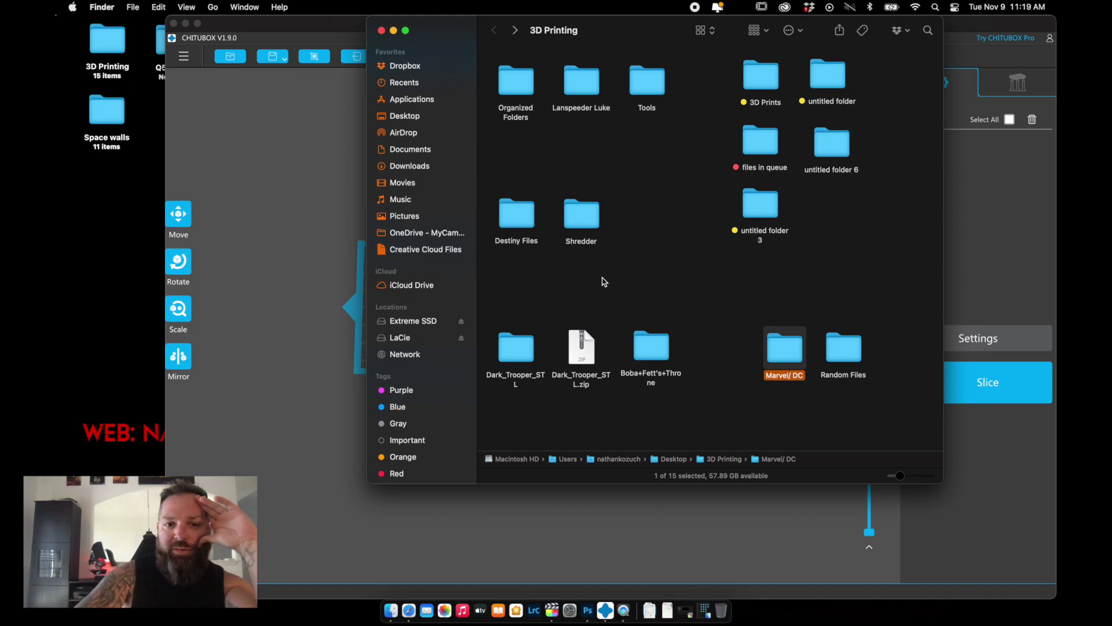
{"action": "double_click", "coordinate": [529, 84]}
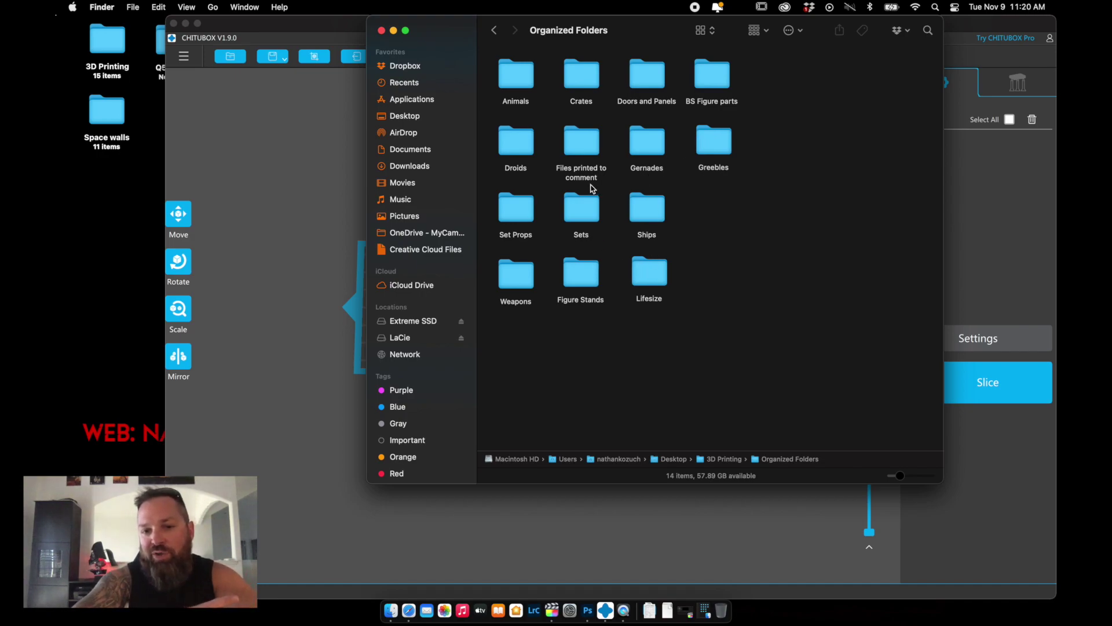
{"action": "double_click", "coordinate": [527, 279]}
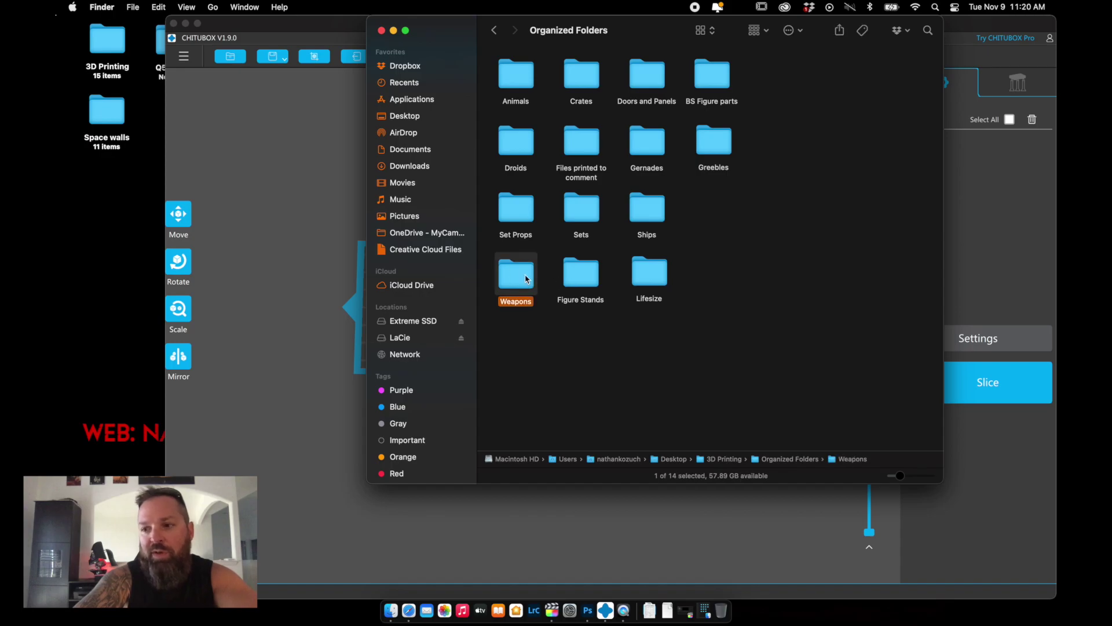
{"action": "scroll", "coordinate": [816, 156], "scroll_direction": "right", "scroll_amount": 5}
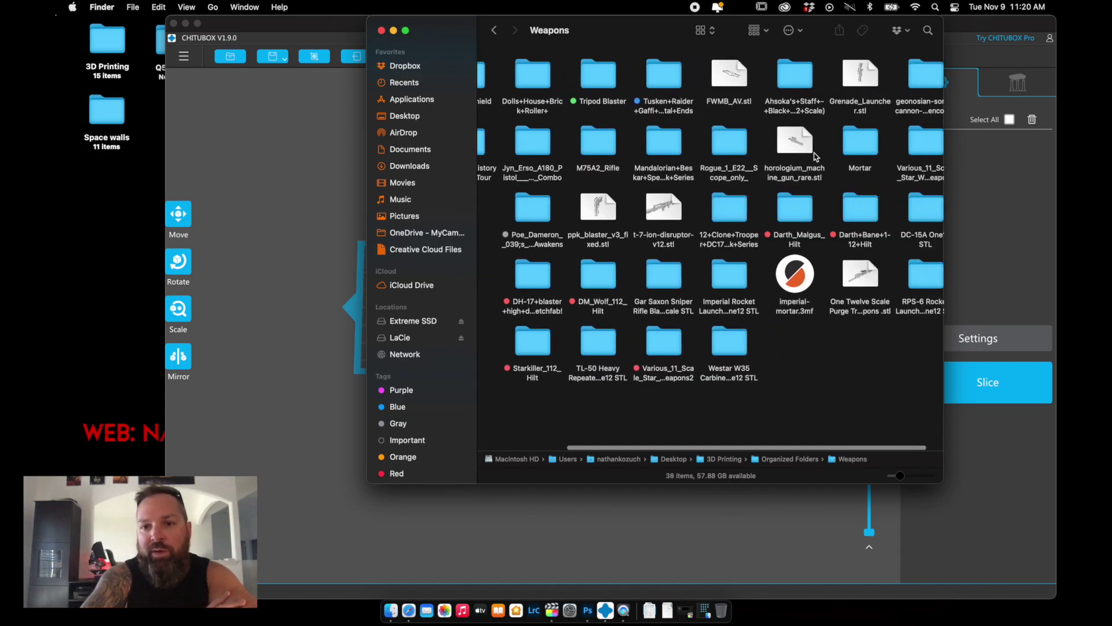
Find the RPS-6 Rocket Launcher One12 STL folder among the weapons and preview its STL model, rotating it in the preview
{"action": "left_click", "coordinate": [836, 78]}
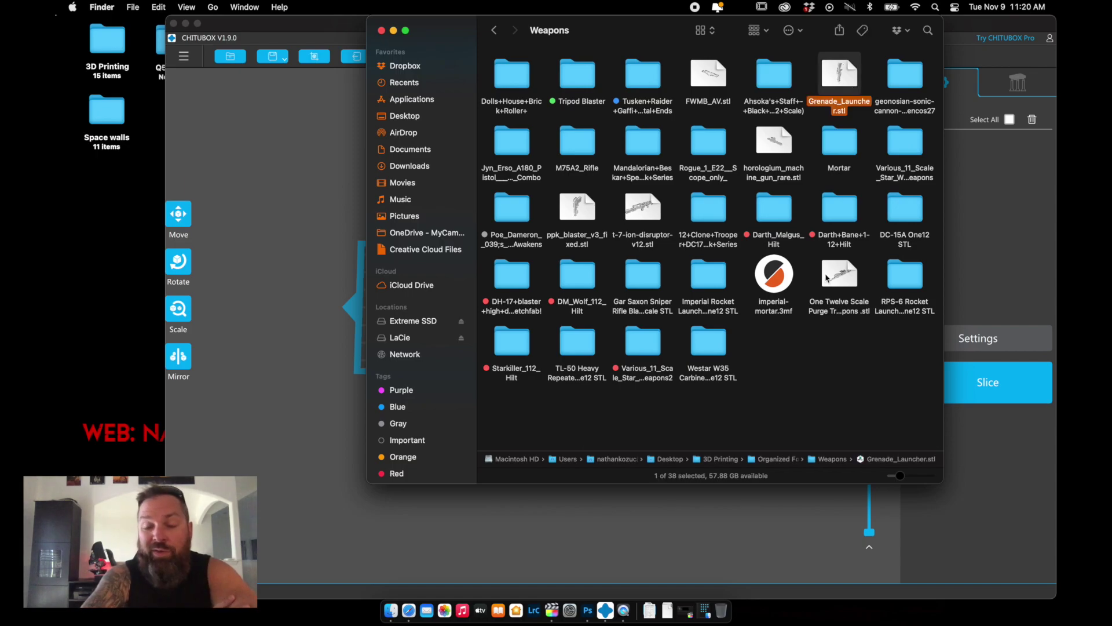
{"action": "scroll", "coordinate": [827, 278], "scroll_direction": "left", "scroll_amount": 1}
{"action": "scroll", "coordinate": [753, 278], "scroll_direction": "right", "scroll_amount": 2}
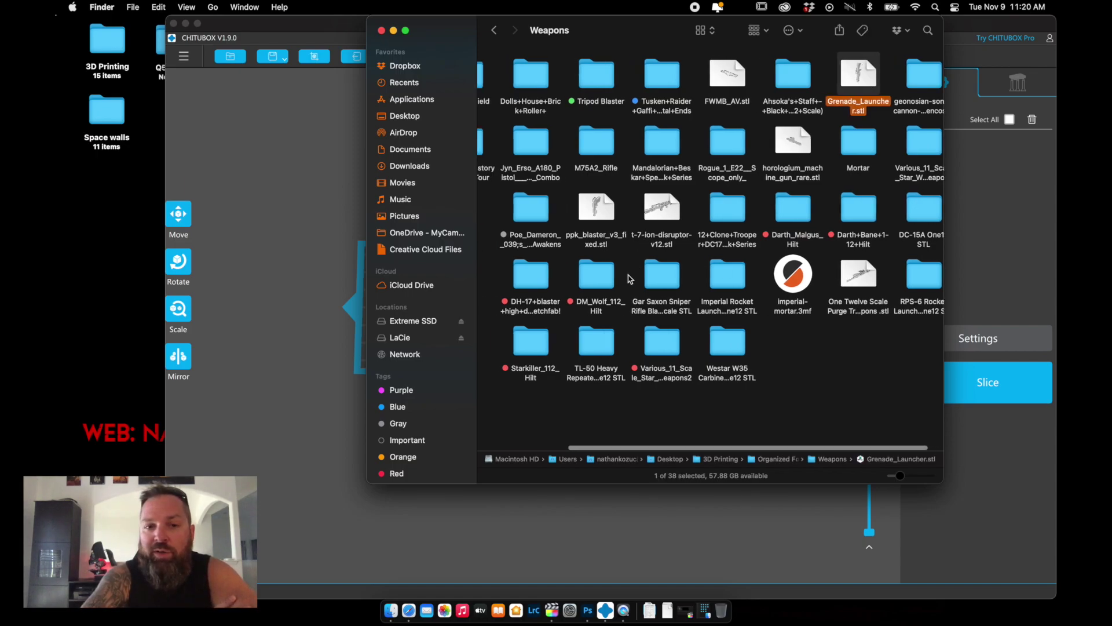
{"action": "left_click", "coordinate": [919, 277]}
{"action": "double_click", "coordinate": [920, 276]}
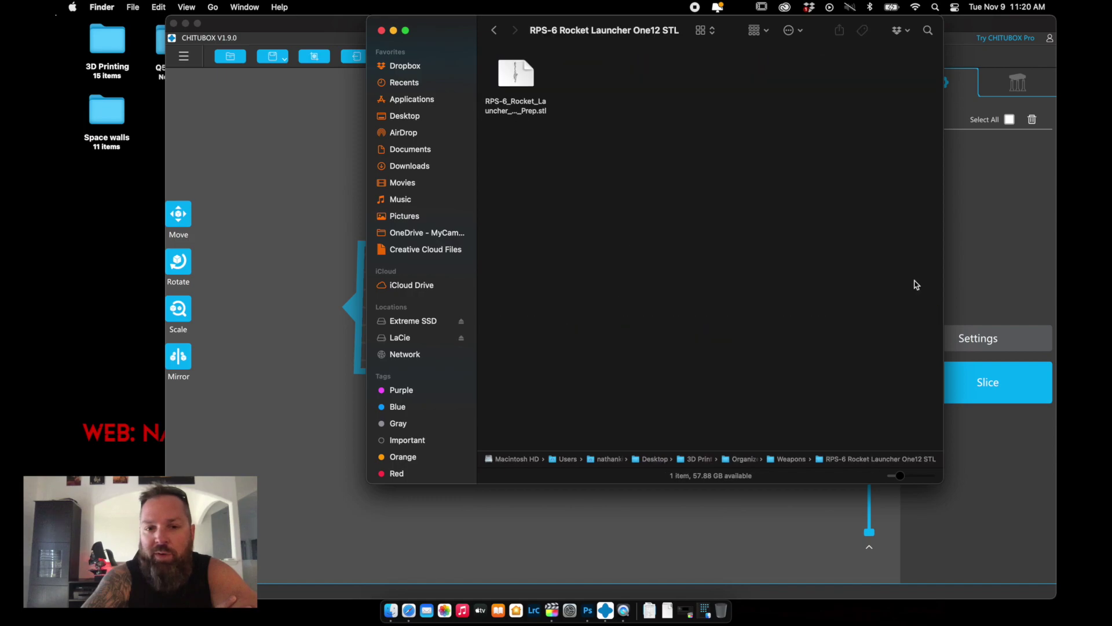
{"action": "left_click", "coordinate": [527, 76]}
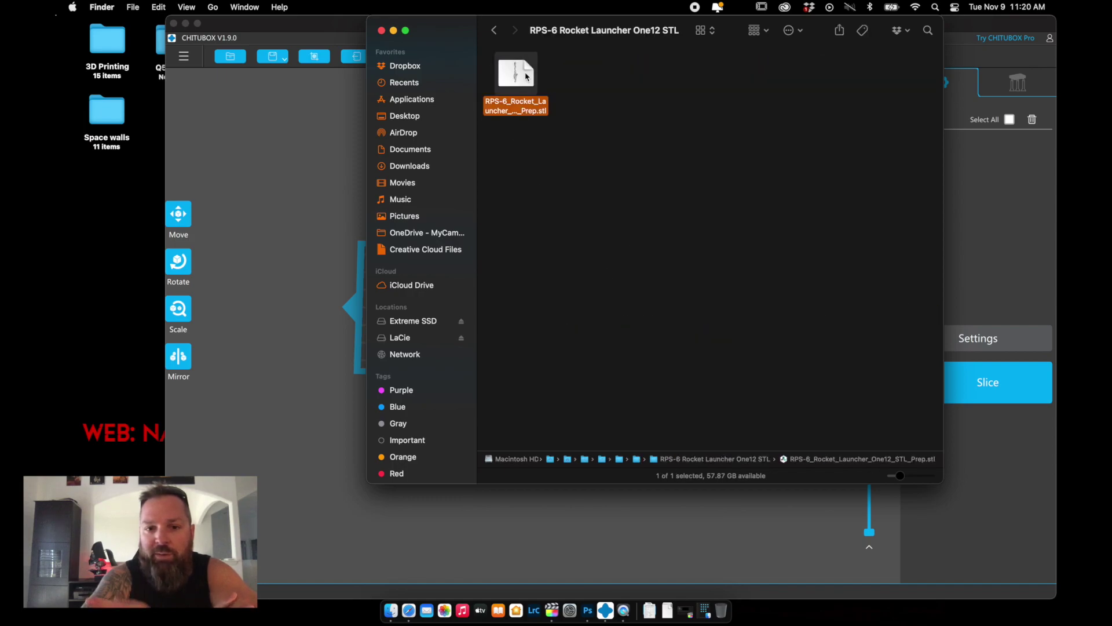
{"action": "key", "text": "space"}
{"action": "left_click_drag", "start_coordinate": [634, 249], "coordinate": [816, 181]}
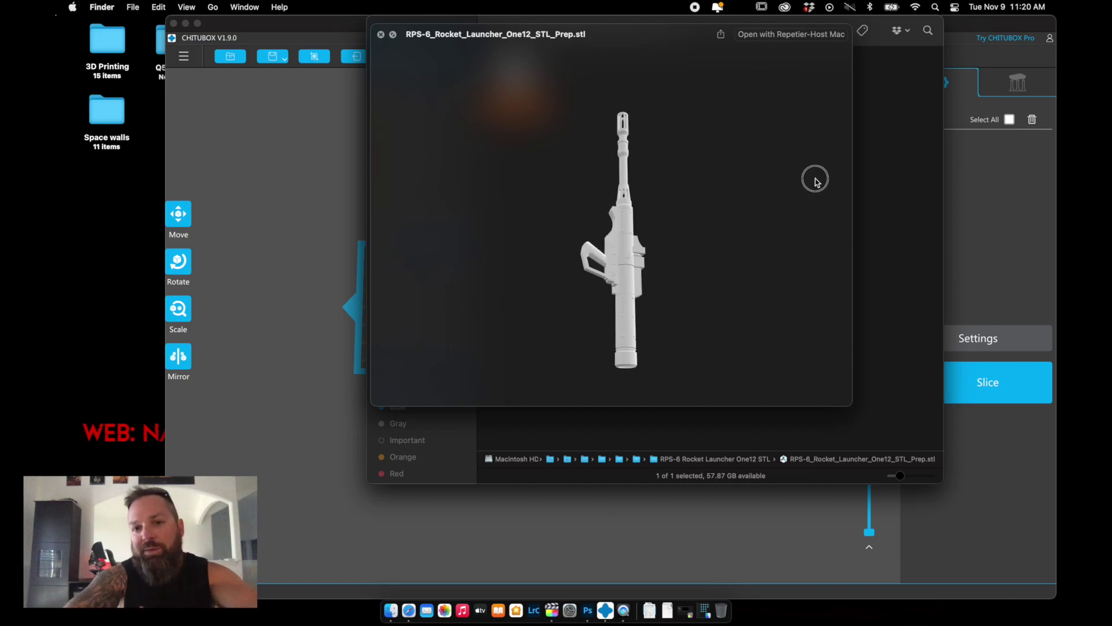
{"action": "key", "text": "space"}
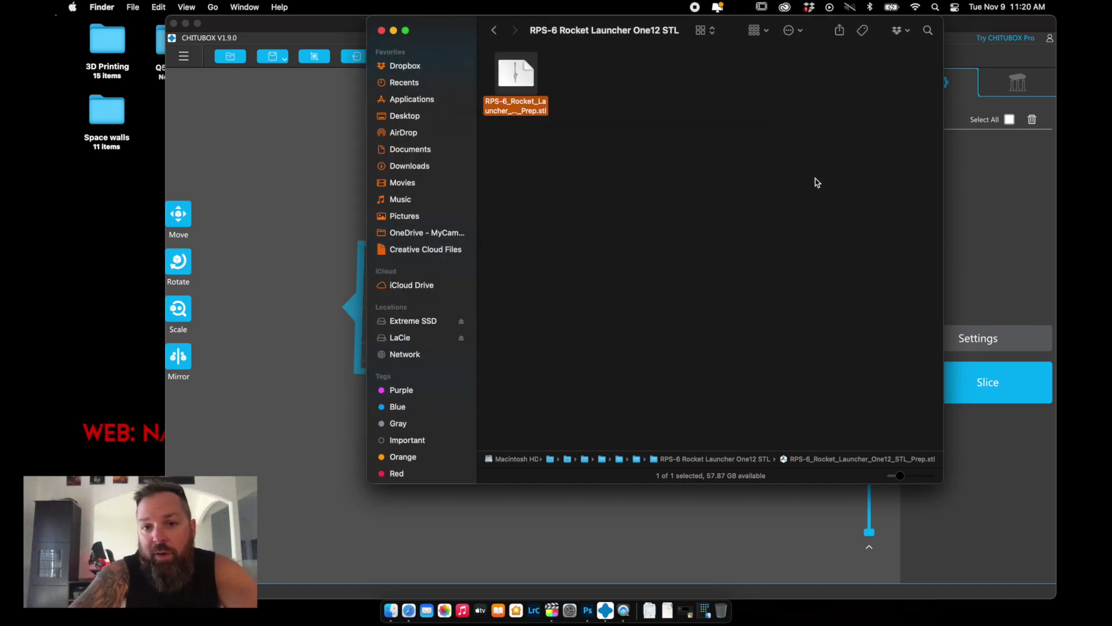
Return to the 3D Printing folder and open the Dark_Trooper_STL folder
{"action": "left_click", "coordinate": [494, 31]}
{"action": "left_click", "coordinate": [494, 31]}
{"action": "left_click", "coordinate": [494, 31]}
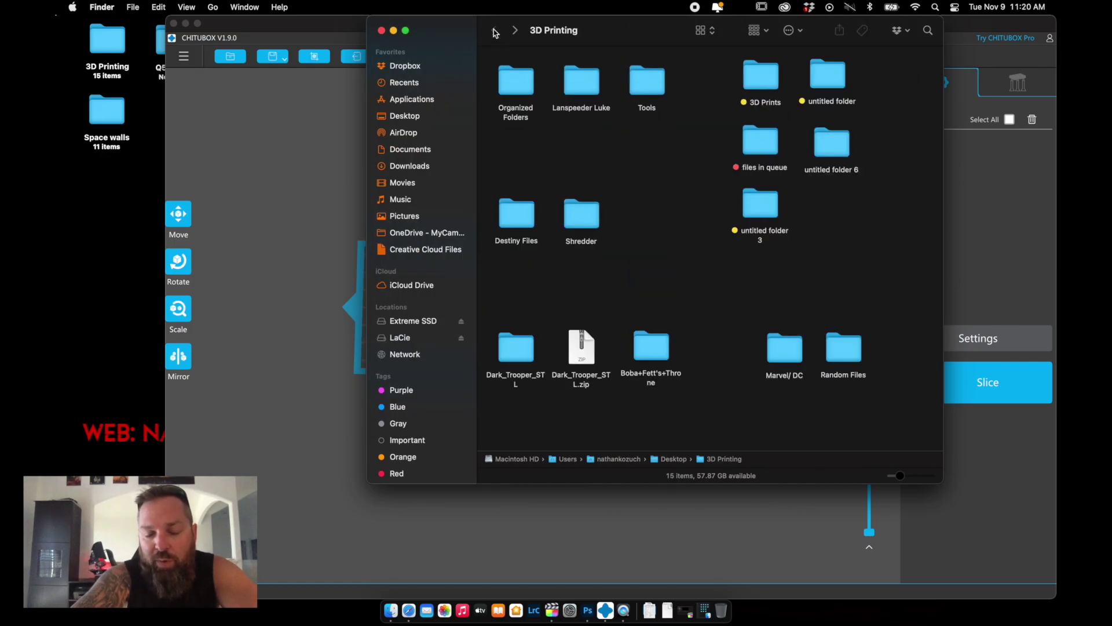
{"action": "double_click", "coordinate": [515, 350]}
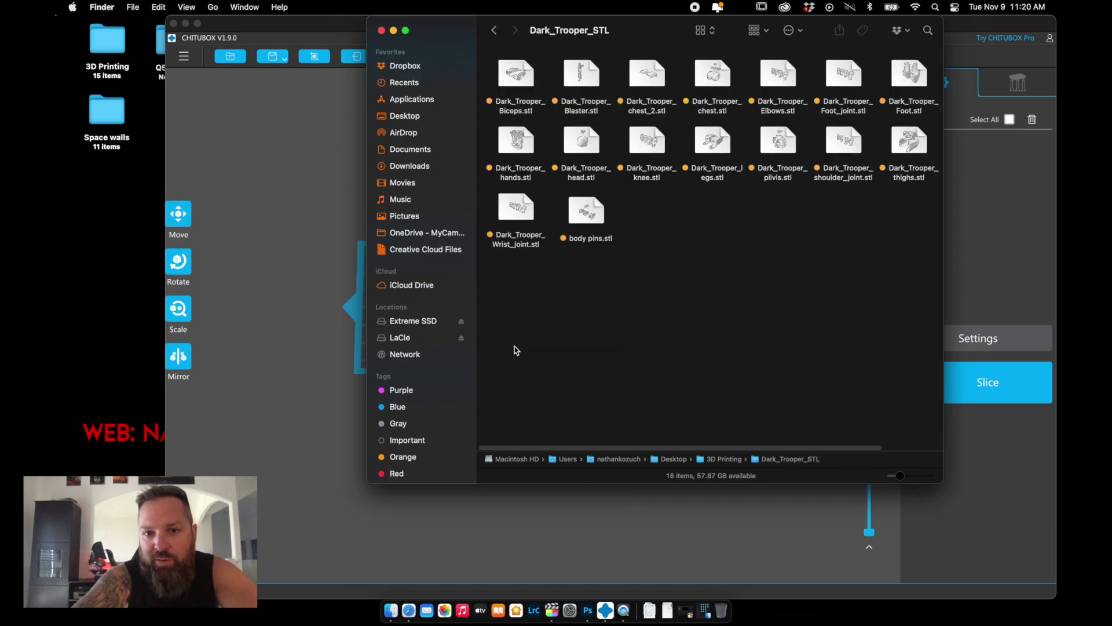
Arrange the STL files in the Dark_Trooper_STL folder by name
{"action": "left_click_drag", "start_coordinate": [479, 64], "coordinate": [913, 285]}
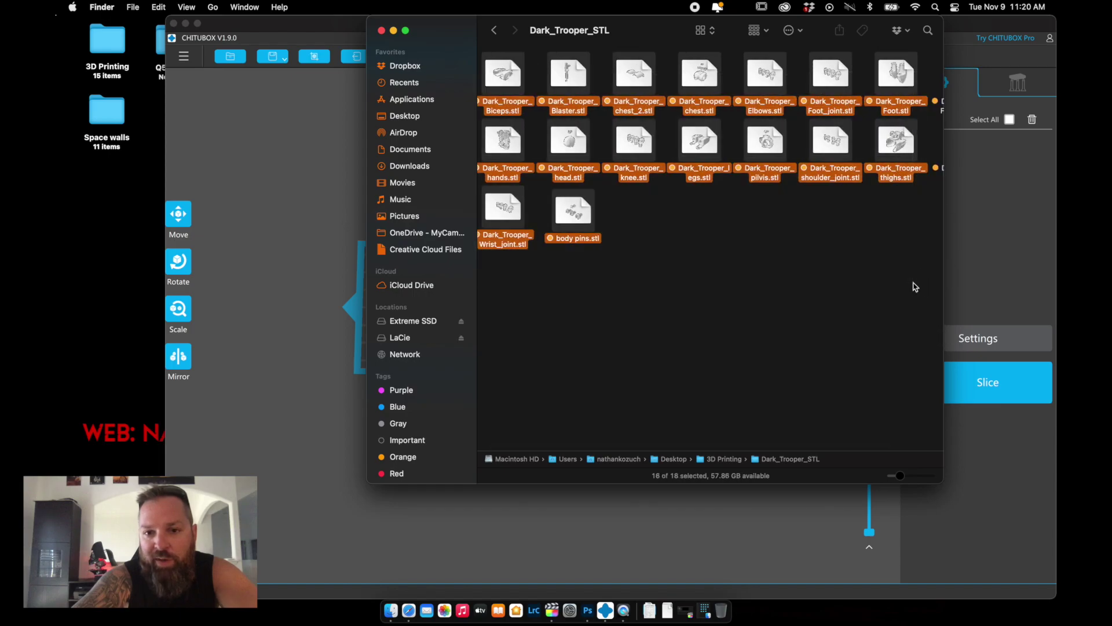
{"action": "right_click", "coordinate": [664, 219]}
{"action": "mouse_move", "coordinate": [710, 316]}
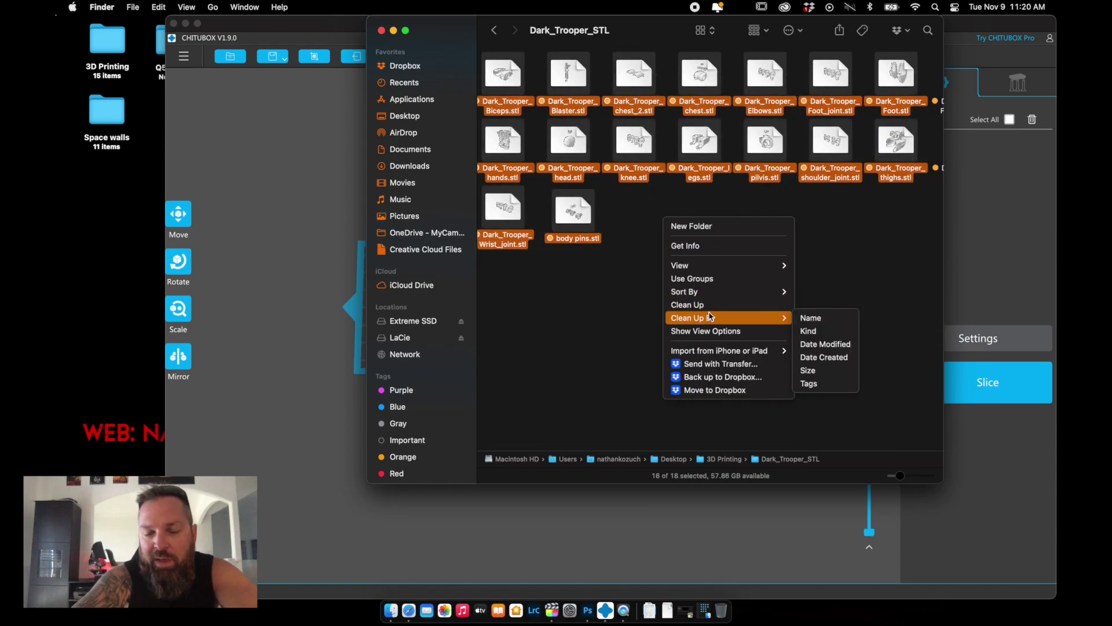
{"action": "left_click", "coordinate": [811, 318]}
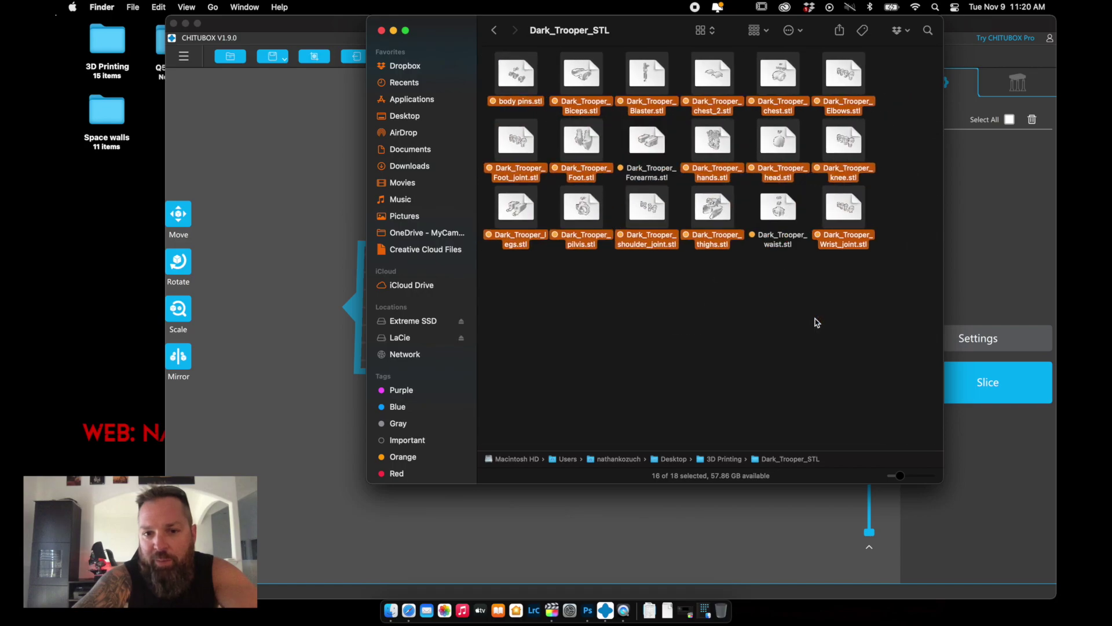
Remove the orange tag from all files in the Dark_Trooper_STL folder
{"action": "left_click_drag", "start_coordinate": [901, 217], "coordinate": [495, 55]}
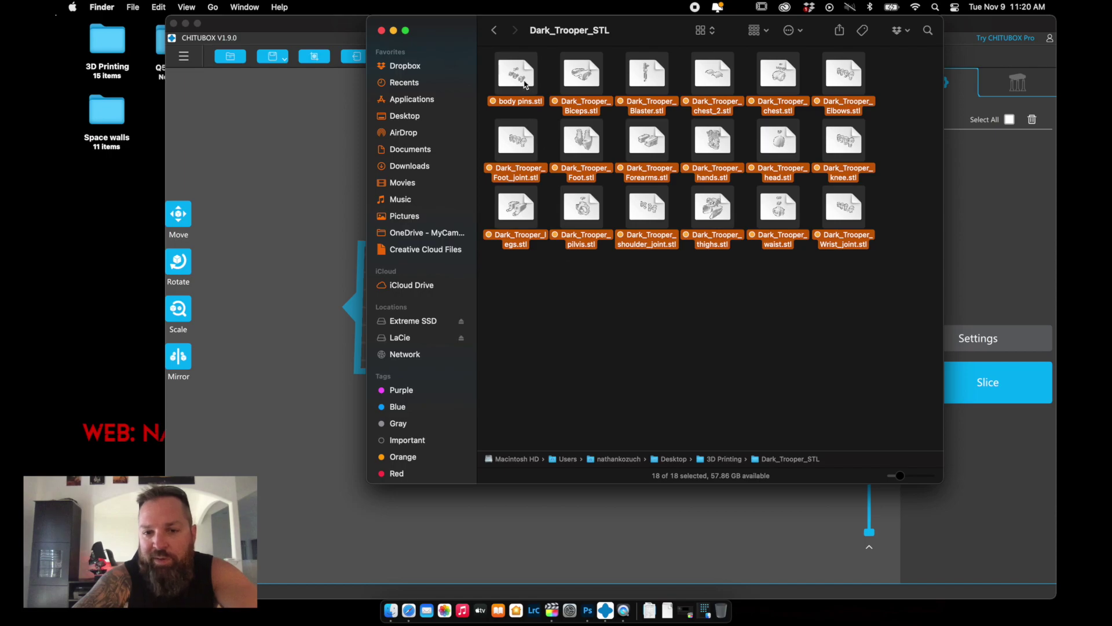
{"action": "right_click", "coordinate": [520, 76]}
{"action": "left_click", "coordinate": [547, 264]}
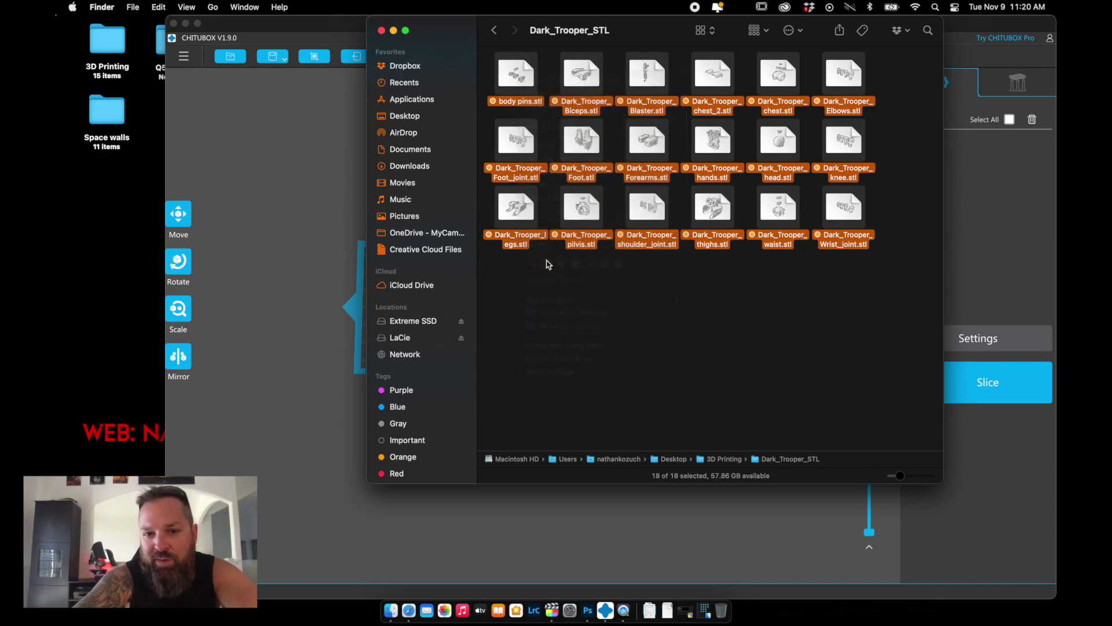
{"action": "left_click", "coordinate": [581, 342]}
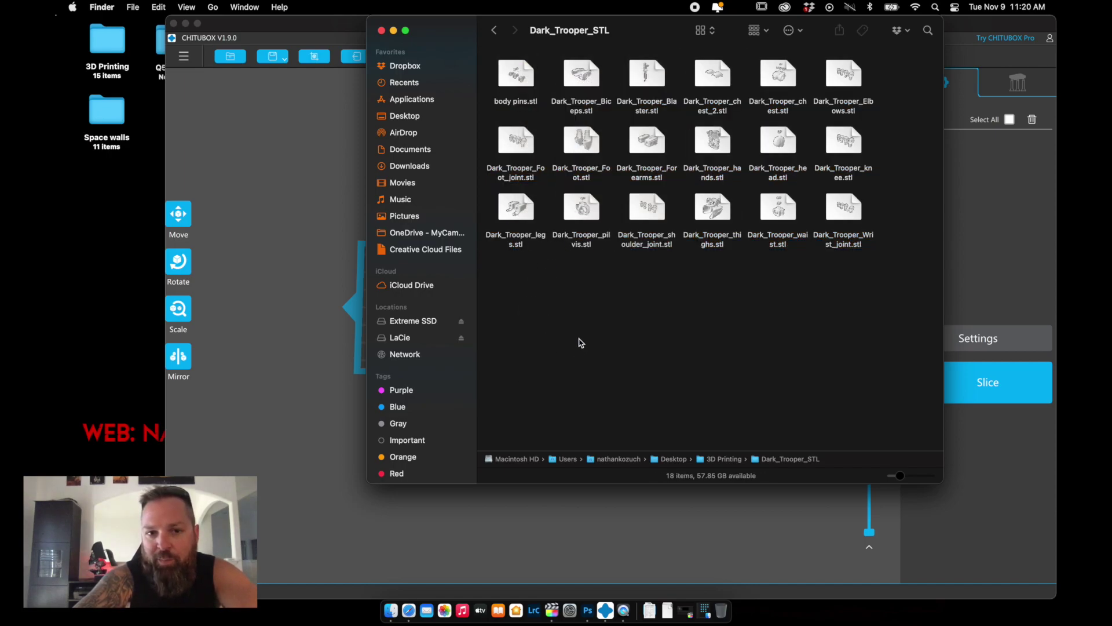
Preview the body pins.stl model to examine the separate joint pins
{"action": "left_click", "coordinate": [511, 77]}
{"action": "key", "text": "space"}
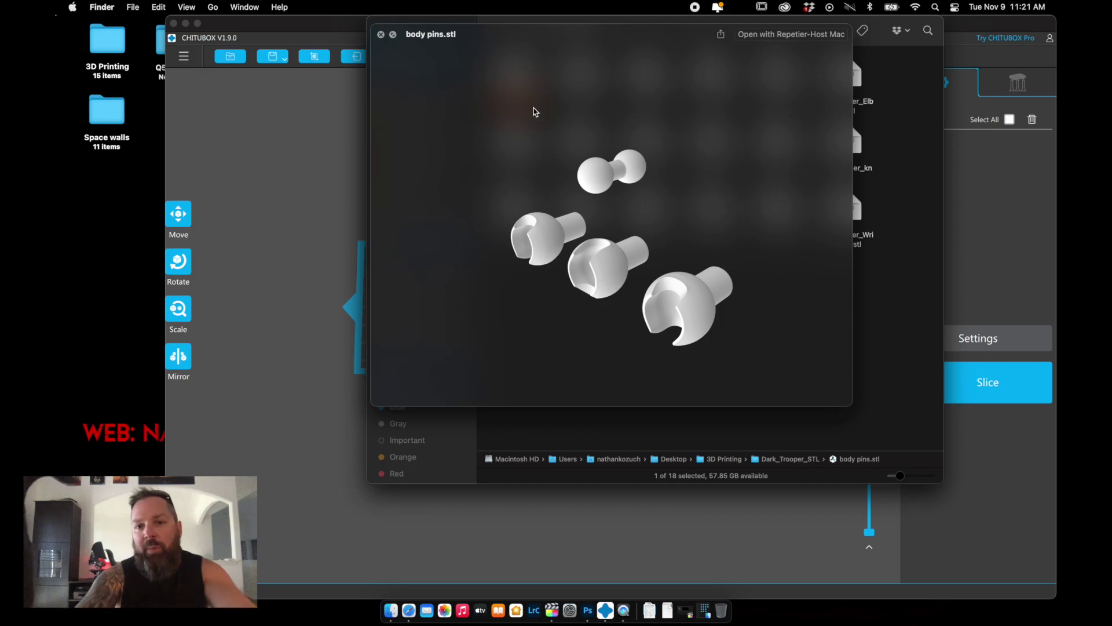
{"action": "key", "text": "space"}
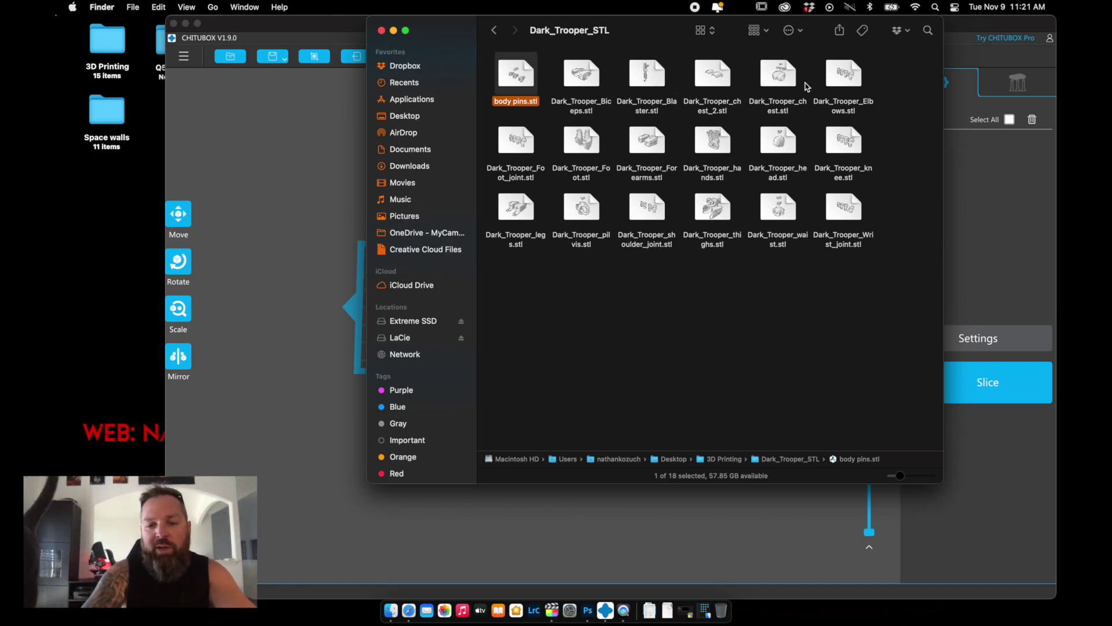
Preview Dark_Trooper_chest.stl and rotate the model to examine the chest and its pins from the side
{"action": "left_click", "coordinate": [780, 72]}
{"action": "key", "text": "space"}
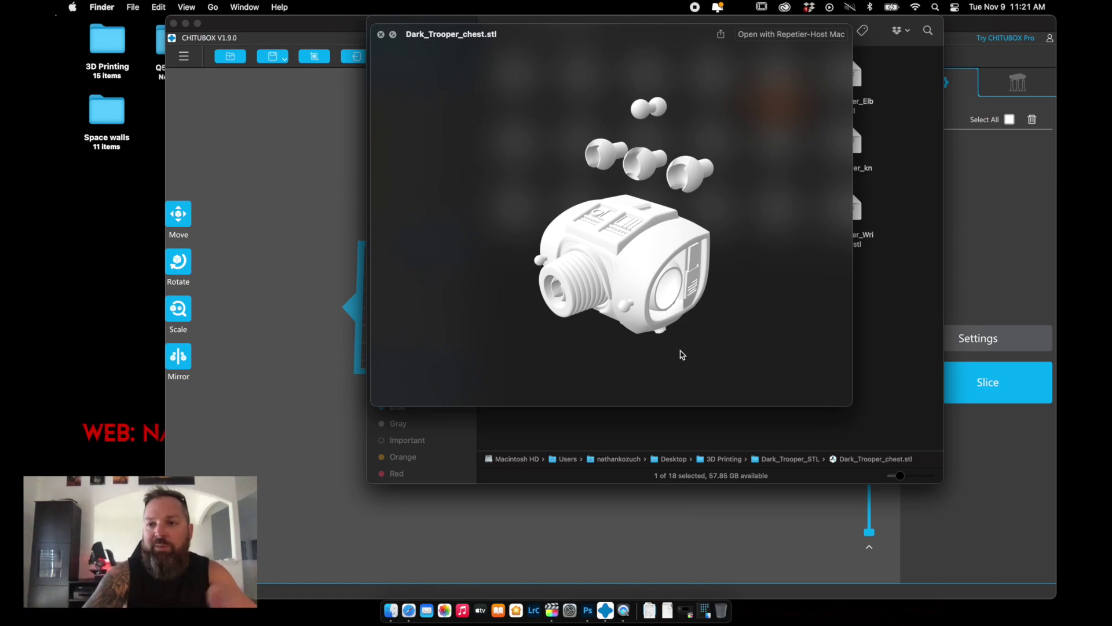
{"action": "left_click_drag", "start_coordinate": [639, 282], "coordinate": [588, 285]}
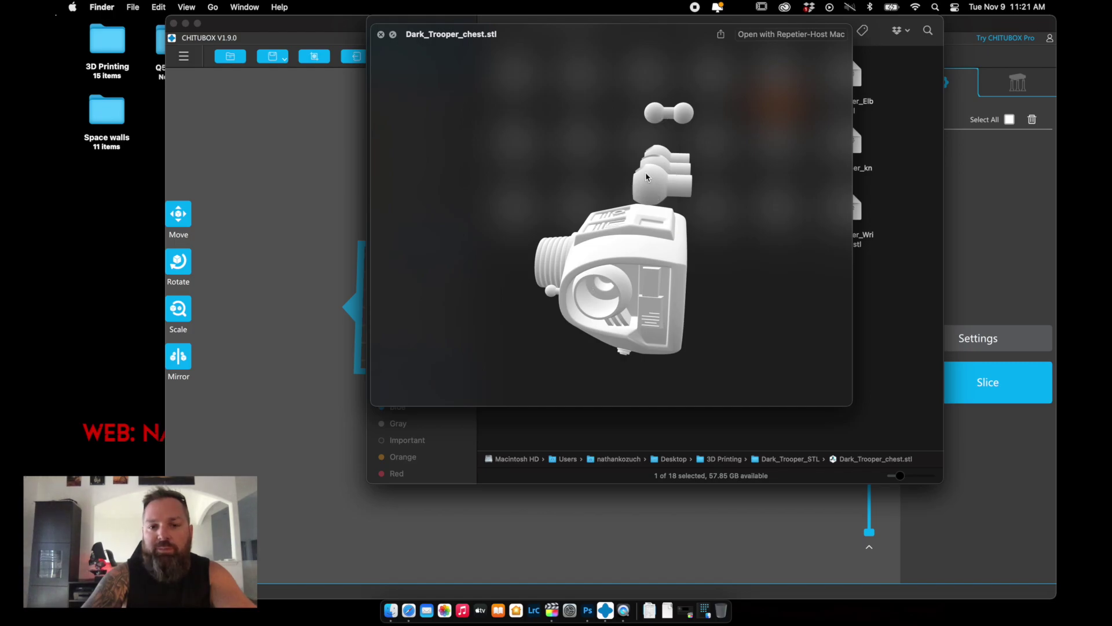
{"action": "key", "text": "space"}
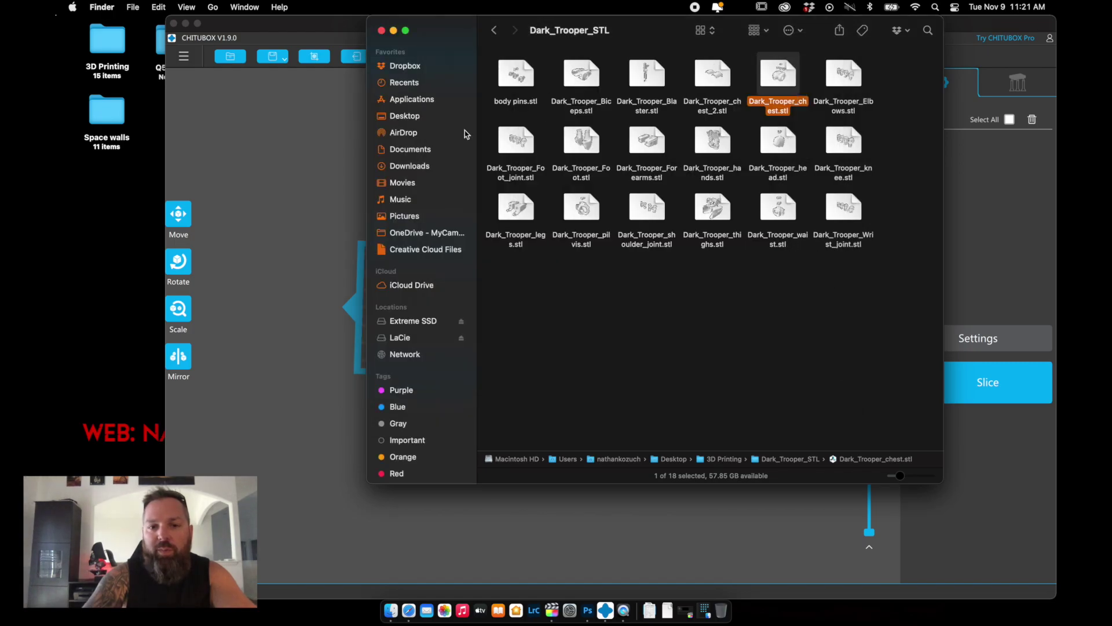
Preview Dark_Trooper_Foot_joint.stl to examine the foot joint parts
{"action": "left_click", "coordinate": [533, 144]}
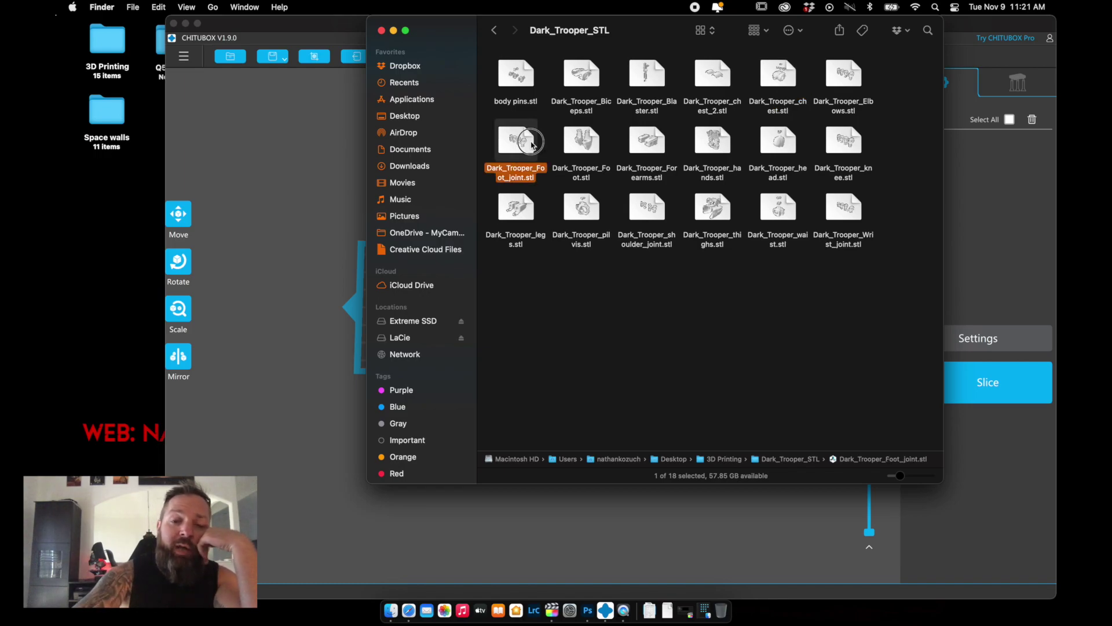
{"action": "key", "text": "space"}
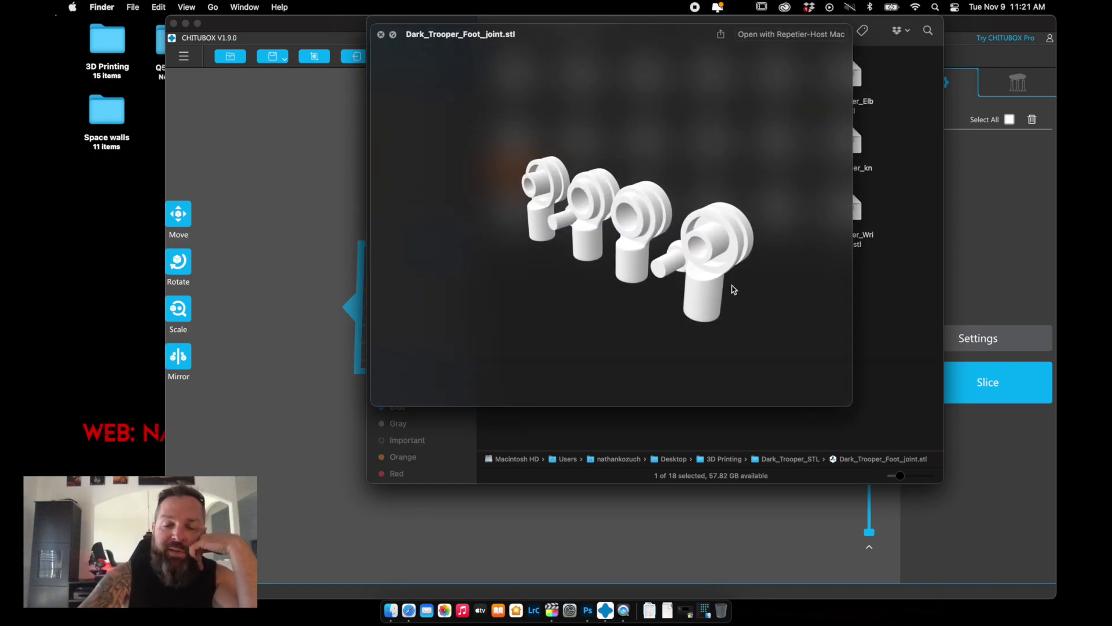
{"action": "key", "text": "space"}
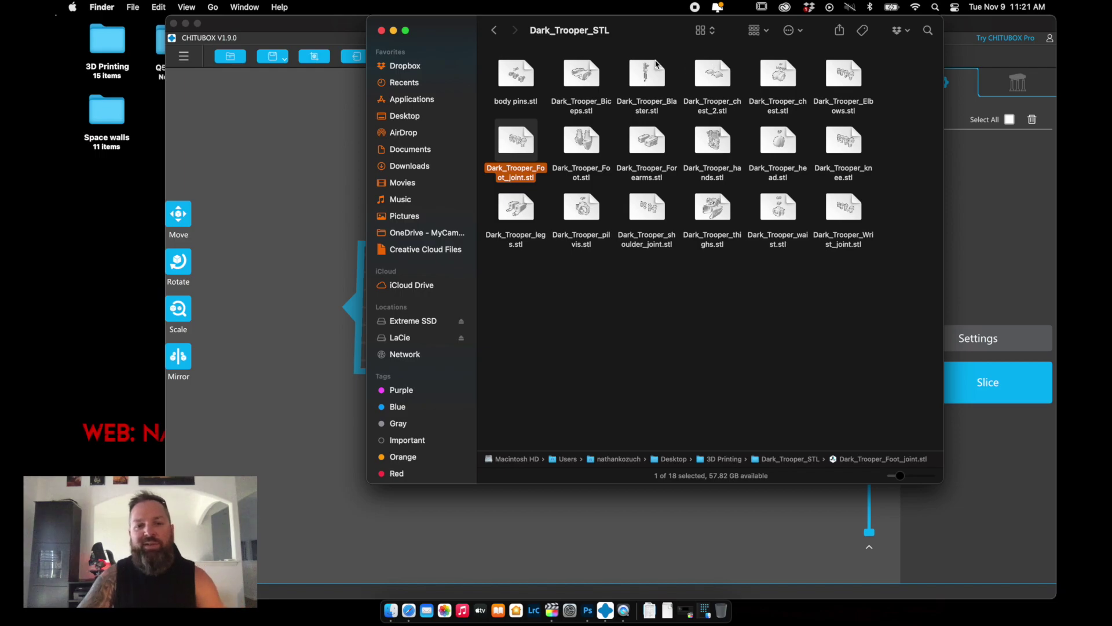
Place the Finder window beside the CHITUBOX build plate and import Dark_Trooper_head.stl onto the plate
{"action": "left_click_drag", "start_coordinate": [635, 35], "coordinate": [535, 379]}
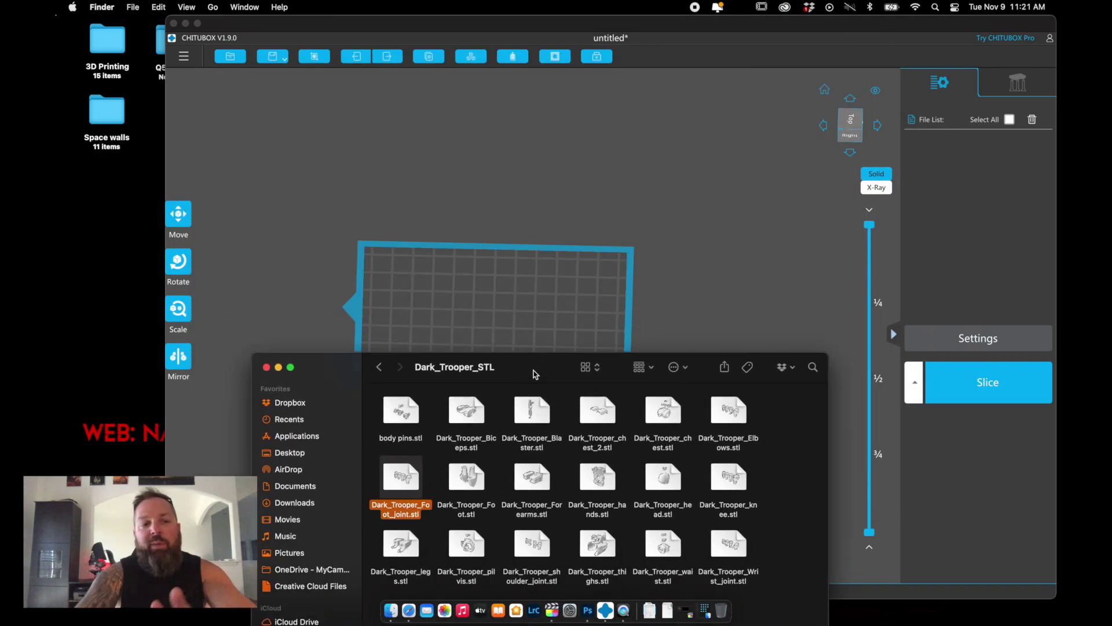
{"action": "left_click_drag", "start_coordinate": [518, 236], "coordinate": [596, 206]}
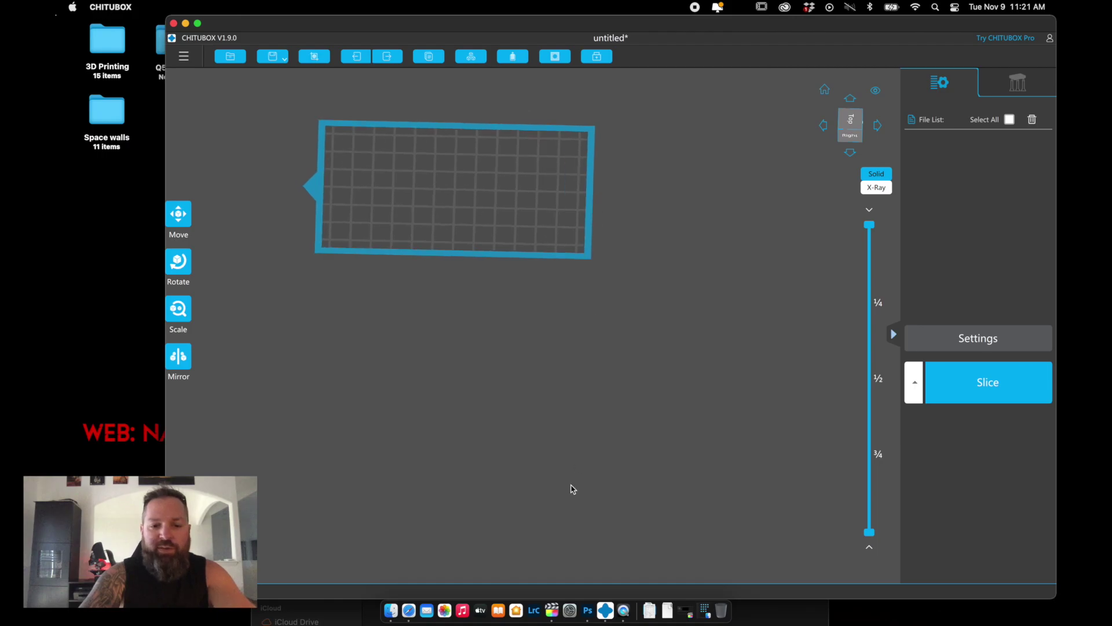
{"action": "left_click", "coordinate": [374, 618]}
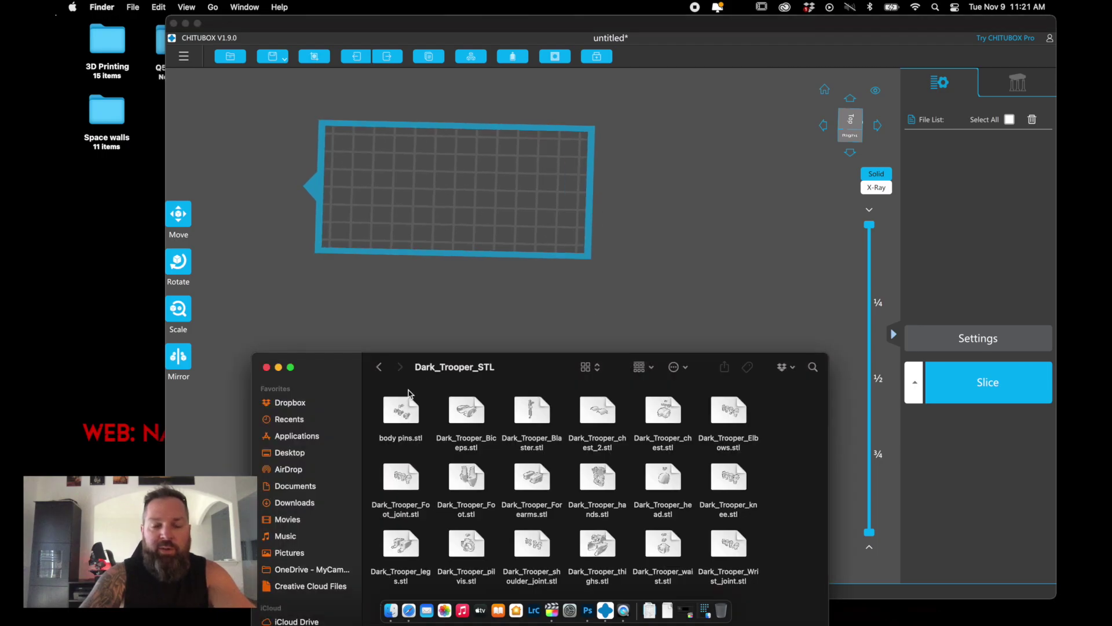
{"action": "left_click_drag", "start_coordinate": [514, 375], "coordinate": [247, 260]}
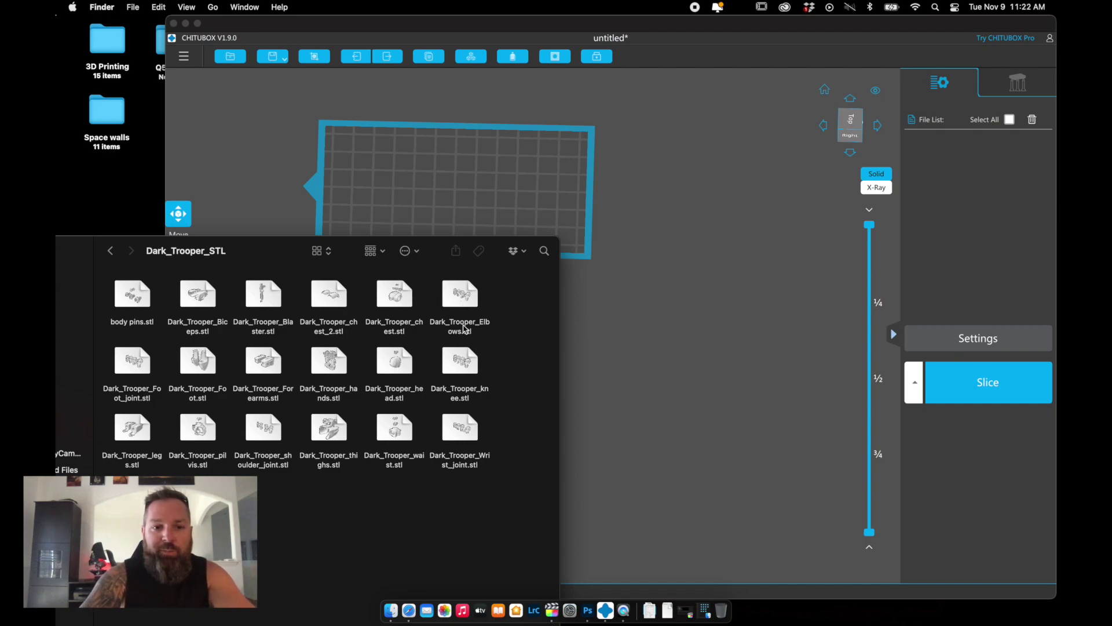
{"action": "left_click", "coordinate": [396, 362]}
{"action": "left_click_drag", "start_coordinate": [396, 363], "coordinate": [431, 190]}
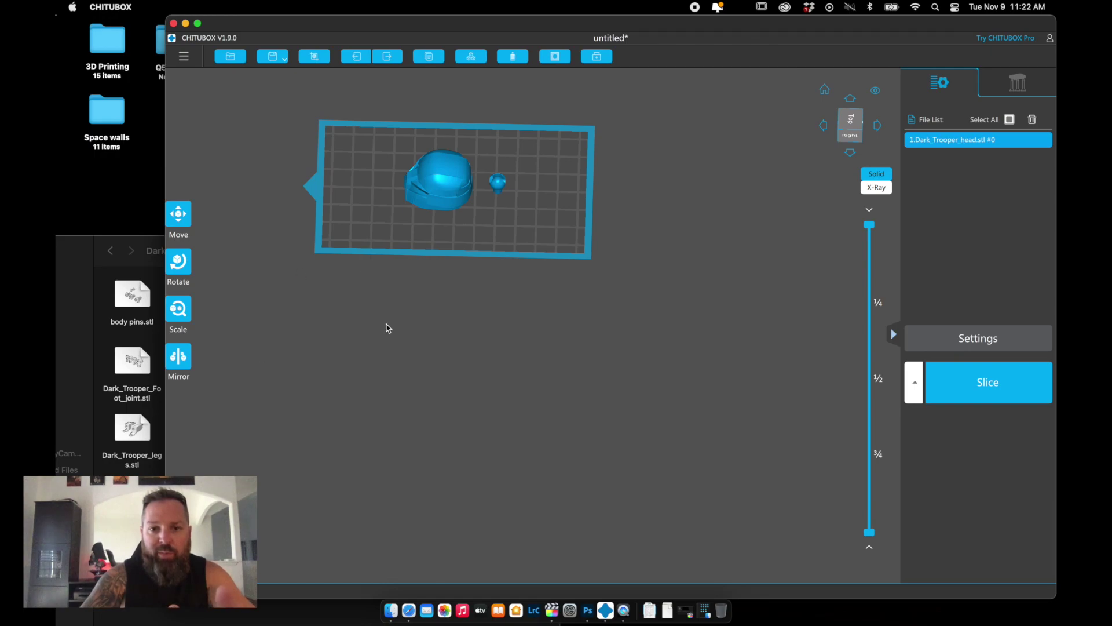
Examine the imported head and its neck joint on the build plate from an angled view and from farther away
{"action": "left_click_drag", "start_coordinate": [380, 321], "coordinate": [561, 290]}
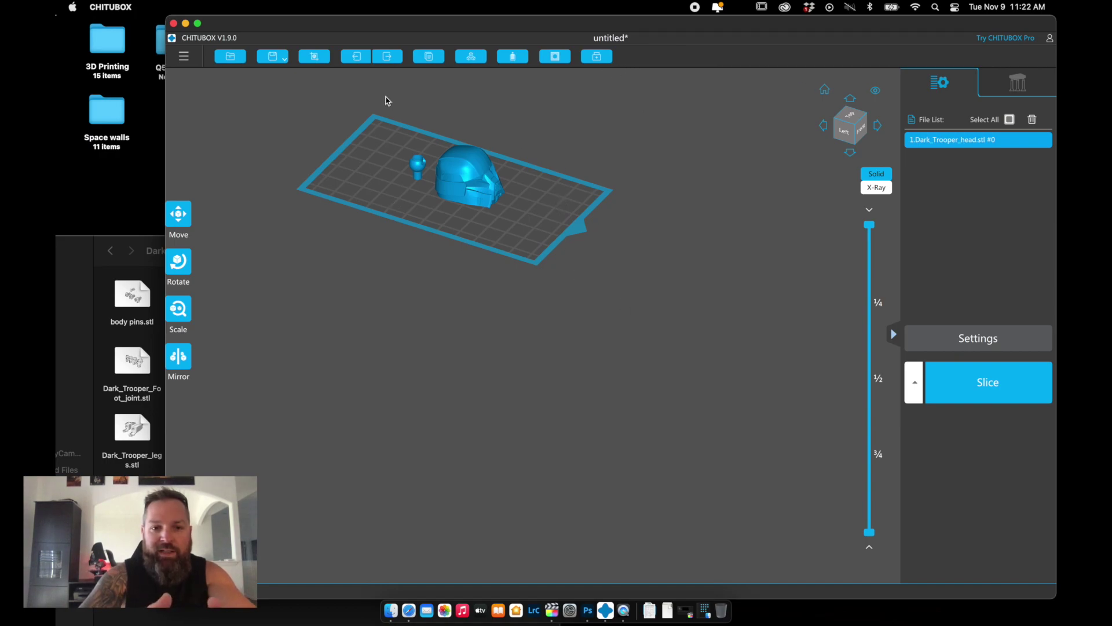
{"action": "scroll", "coordinate": [408, 233], "scroll_direction": "down", "scroll_amount": 6}
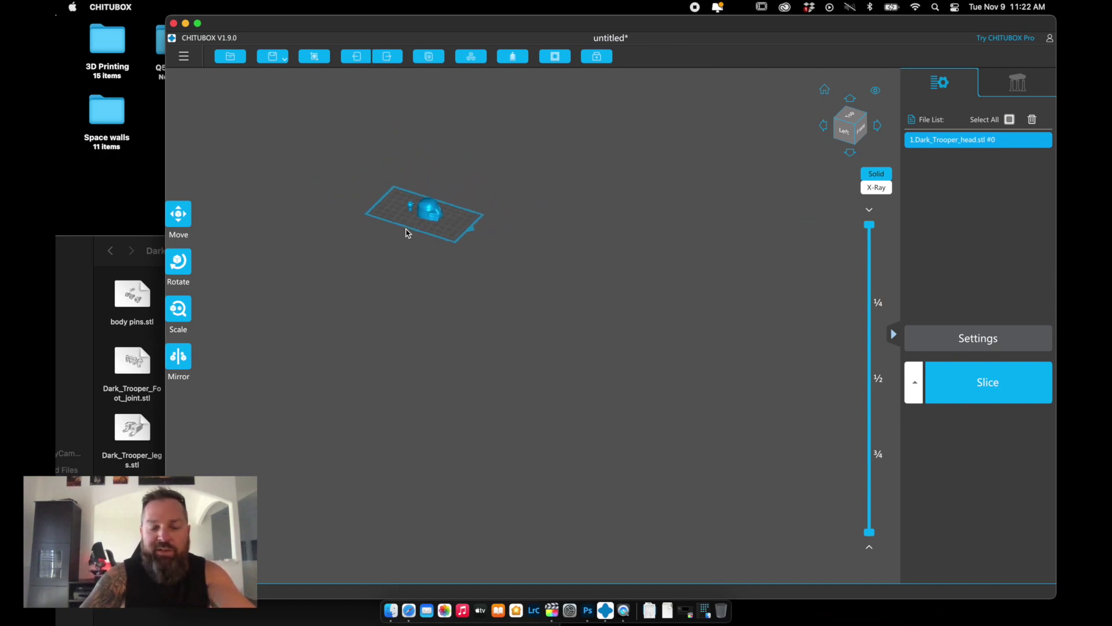
{"action": "left_click_drag", "start_coordinate": [406, 231], "coordinate": [418, 539]}
{"action": "left_click_drag", "start_coordinate": [379, 250], "coordinate": [426, 446]}
{"action": "left_click", "coordinate": [462, 292]}
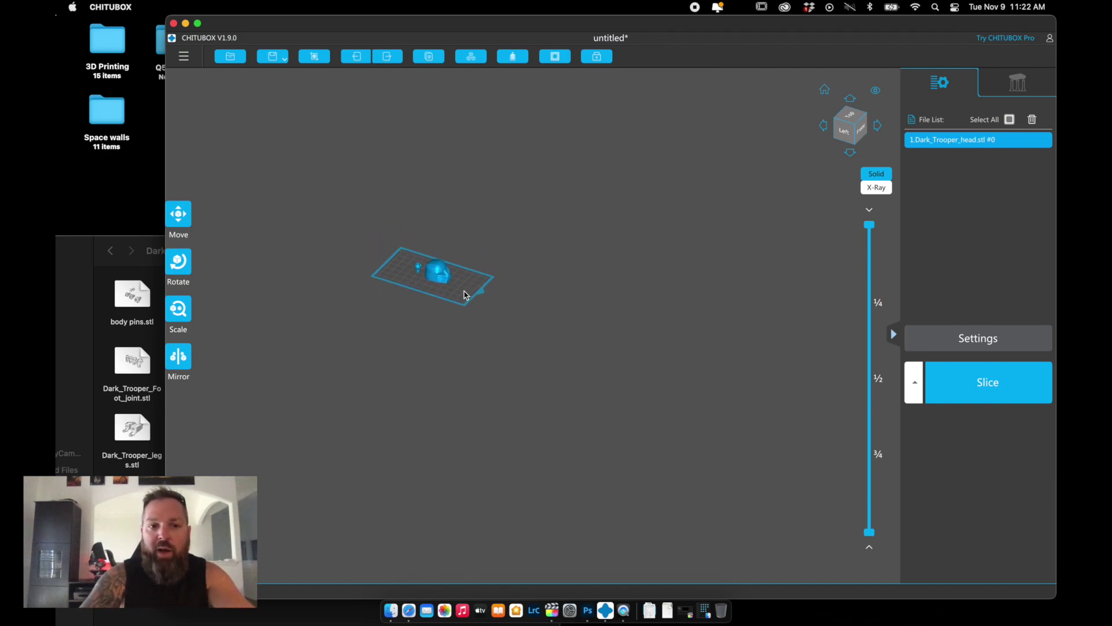
Inspect the head model up close on the build plate and check its dimensions in the Scale settings
{"action": "scroll", "coordinate": [463, 294], "scroll_direction": "up", "scroll_amount": 10}
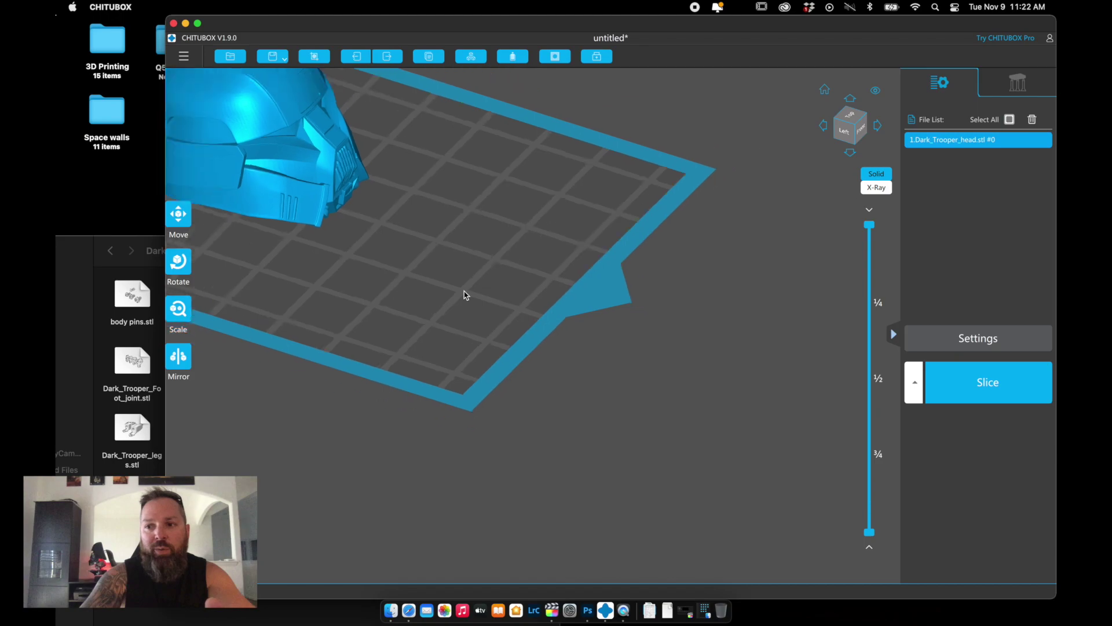
{"action": "left_click_drag", "start_coordinate": [346, 377], "coordinate": [512, 388]}
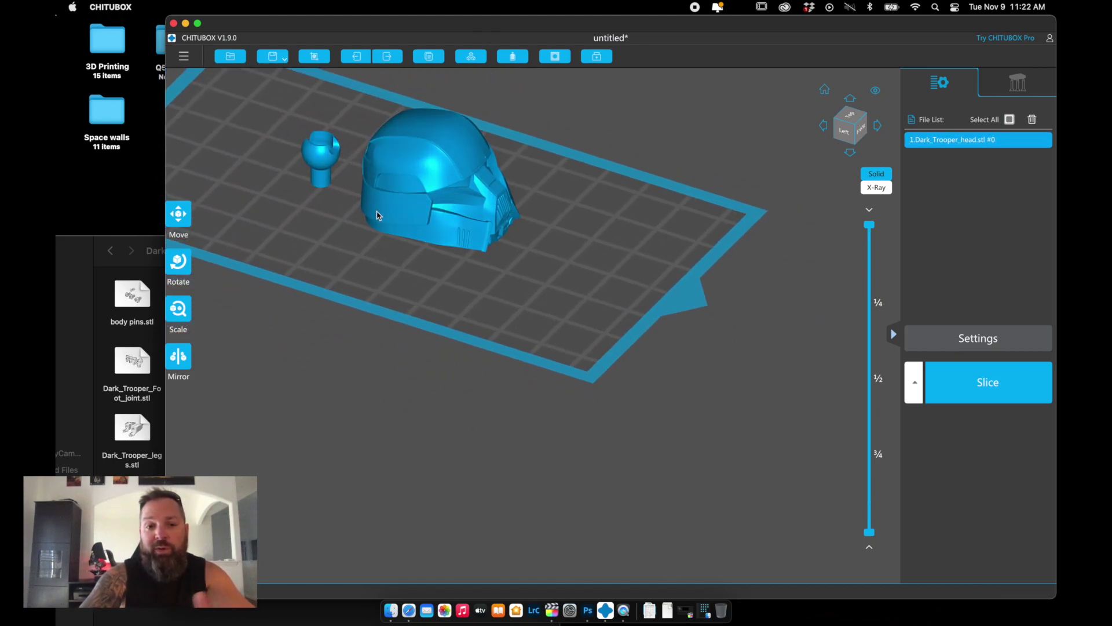
{"action": "left_click", "coordinate": [177, 307]}
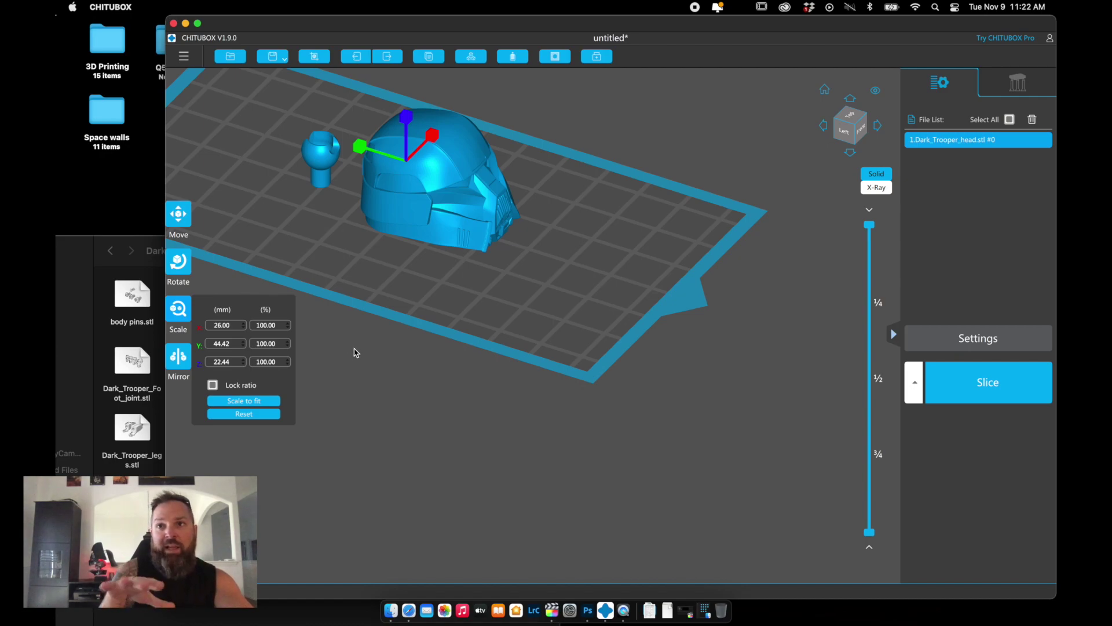
{"action": "left_click", "coordinate": [341, 370]}
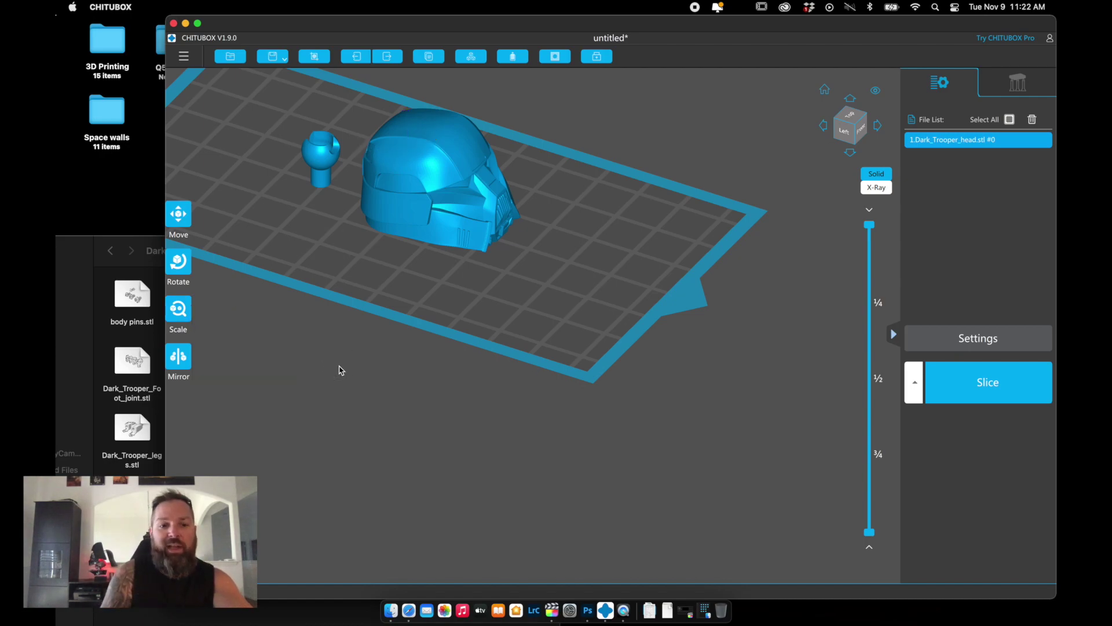
Try rotating the head and neck joint freehand about their axes, ending at about -106° on Y
{"action": "left_click", "coordinate": [179, 262]}
{"action": "left_click", "coordinate": [388, 150]}
{"action": "left_click_drag", "start_coordinate": [387, 150], "coordinate": [423, 201]}
{"action": "left_click_drag", "start_coordinate": [390, 156], "coordinate": [343, 171]}
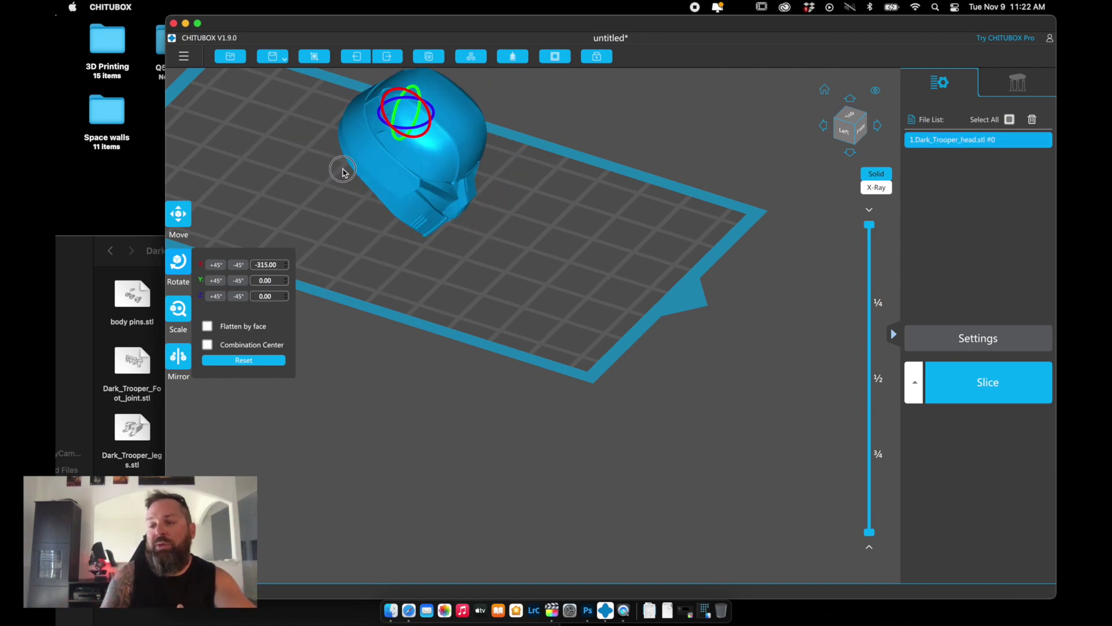
{"action": "left_click_drag", "start_coordinate": [374, 135], "coordinate": [393, 174]}
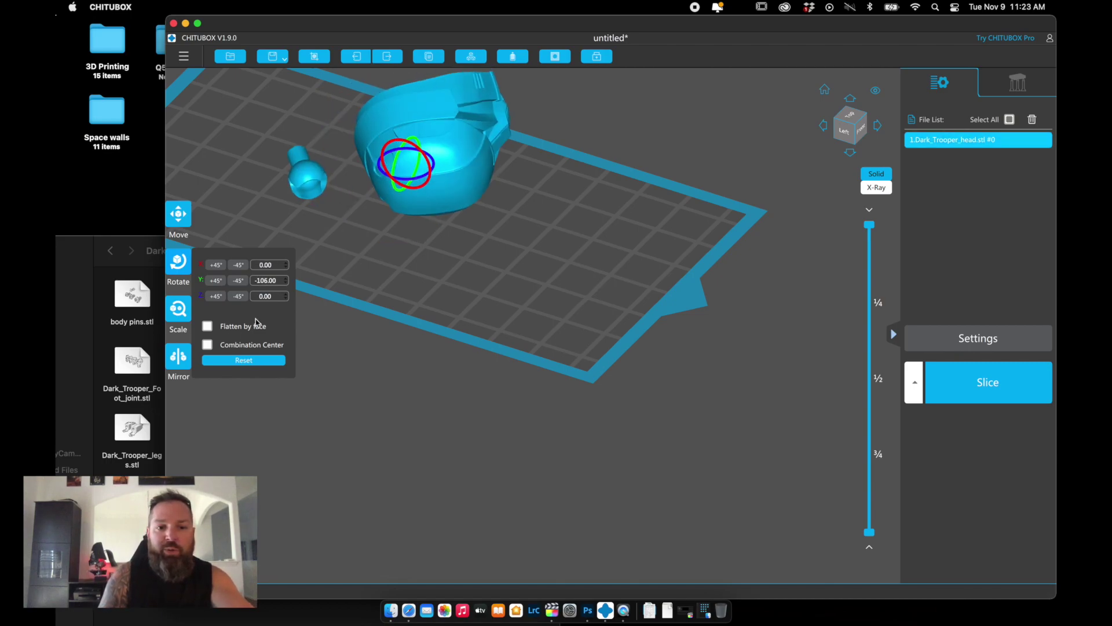
Set the model's Y and X rotation back to 0
{"action": "double_click", "coordinate": [271, 284]}
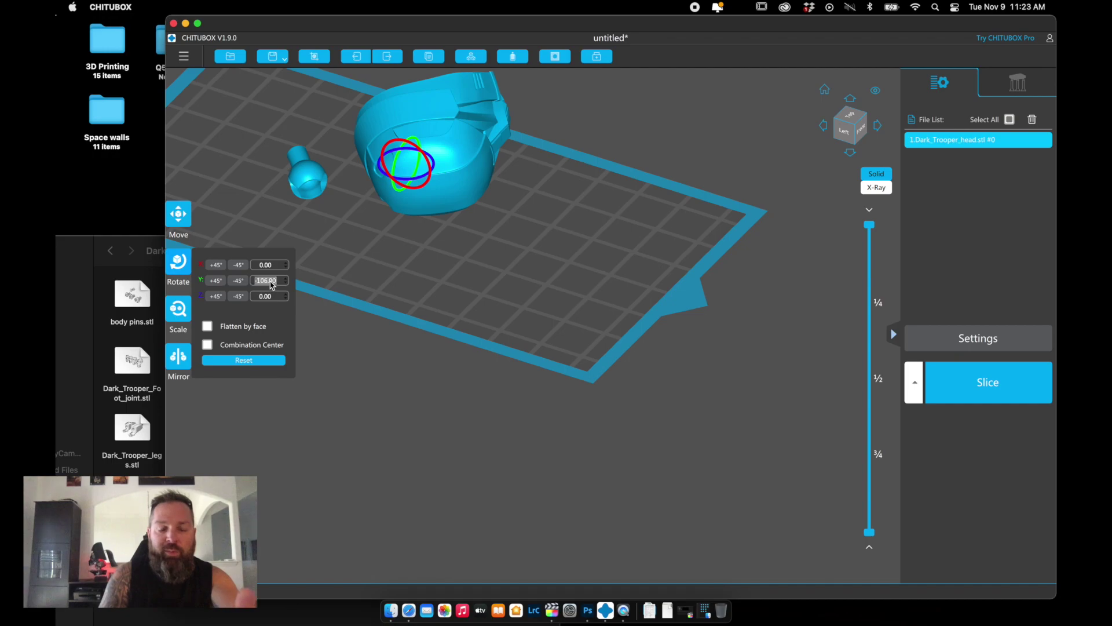
{"action": "type", "text": "0"}
{"action": "double_click", "coordinate": [267, 265]}
{"action": "type", "text": "0"}
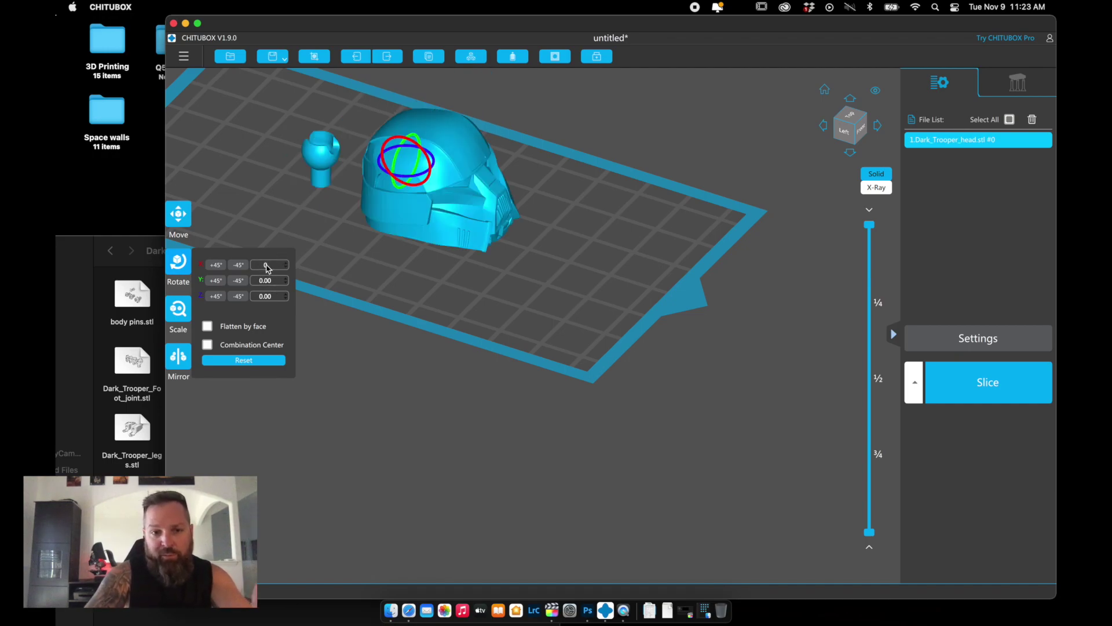
{"action": "left_click", "coordinate": [404, 372]}
Try tilting the head by +45° about the X axis and view its open underside from behind
{"action": "mouse_move", "coordinate": [342, 330]}
{"action": "left_mouse_down"}
{"action": "mouse_move", "coordinate": [377, 330]}
{"action": "mouse_move", "coordinate": [419, 269]}
{"action": "mouse_move", "coordinate": [337, 266]}
{"action": "mouse_move", "coordinate": [353, 207]}
{"action": "mouse_move", "coordinate": [322, 276]}
{"action": "mouse_move", "coordinate": [320, 330]}
{"action": "mouse_move", "coordinate": [347, 320]}
{"action": "left_mouse_up"}
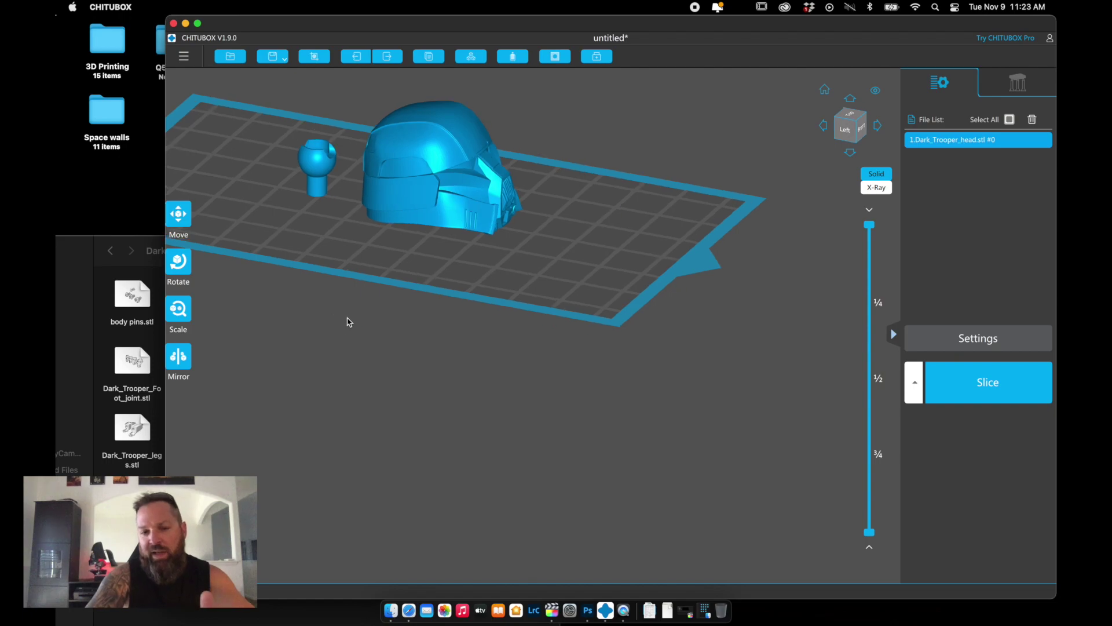
{"action": "right_click_drag", "start_coordinate": [290, 308], "coordinate": [405, 457]}
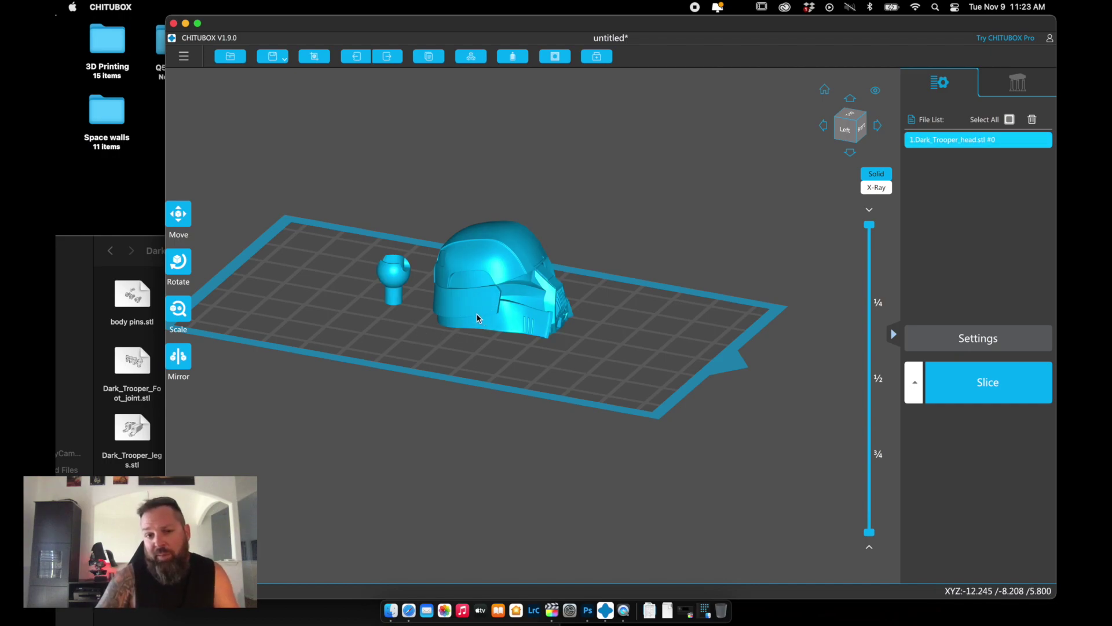
{"action": "left_click", "coordinate": [179, 263]}
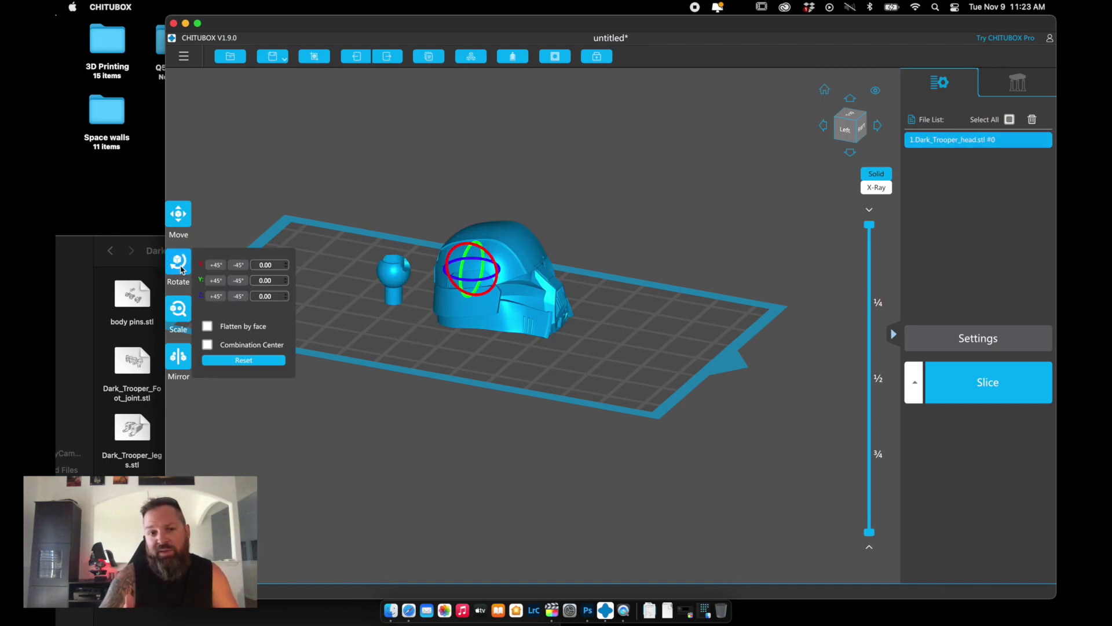
{"action": "left_click", "coordinate": [216, 265]}
{"action": "left_click_drag", "start_coordinate": [399, 340], "coordinate": [485, 315]}
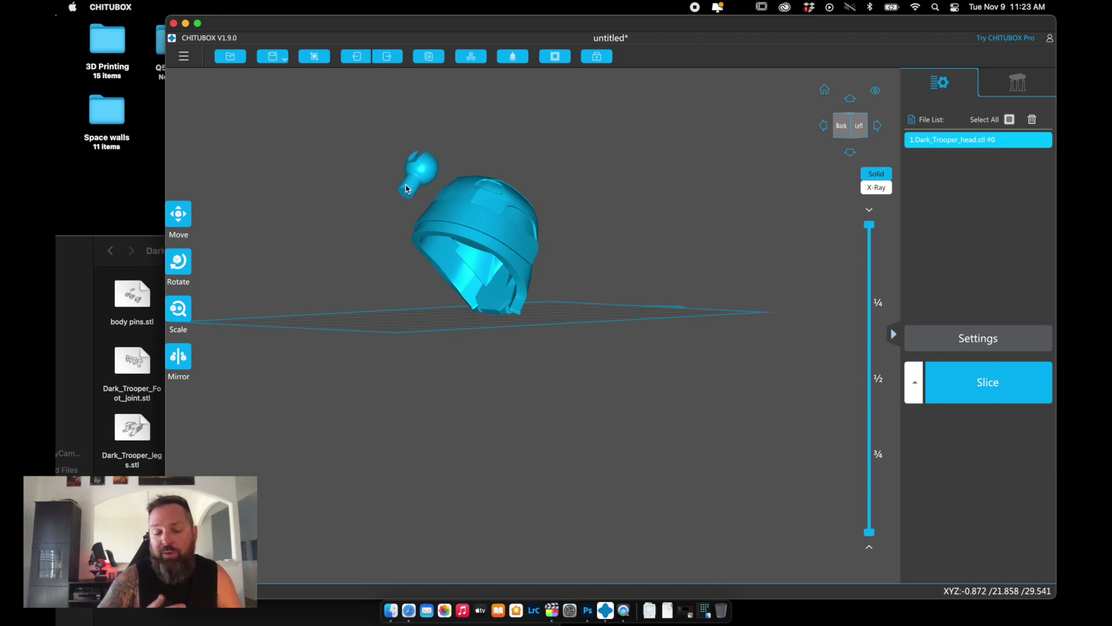
Rotate the head by -45° about the X axis to return it to its upright orientation
{"action": "left_click", "coordinate": [181, 263]}
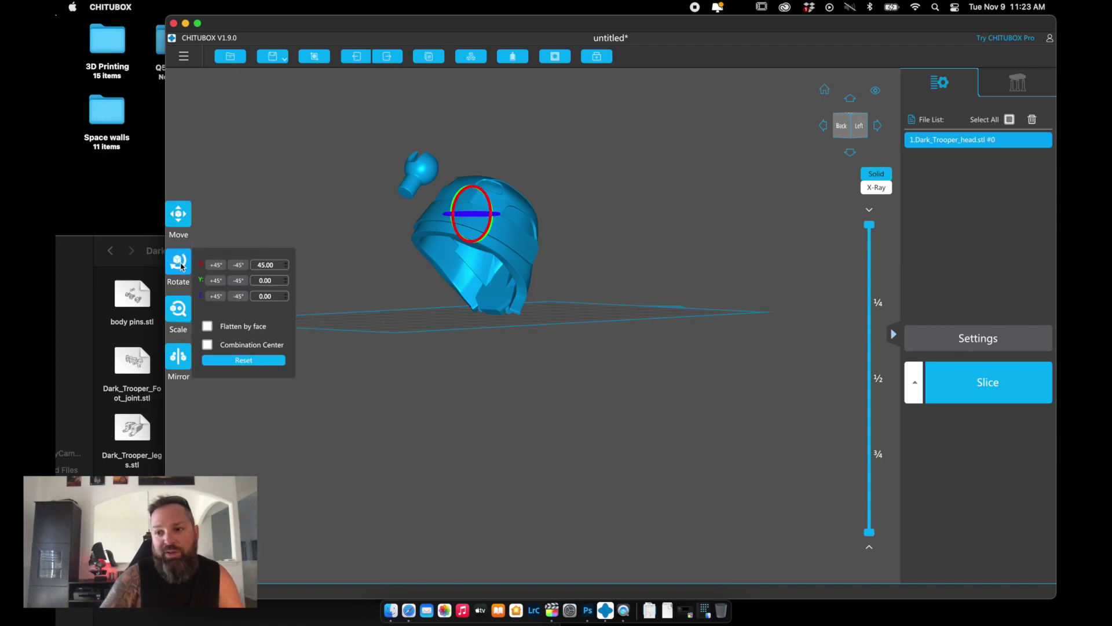
{"action": "left_click", "coordinate": [238, 265]}
{"action": "left_click", "coordinate": [399, 478]}
{"action": "left_click_drag", "start_coordinate": [535, 463], "coordinate": [485, 491]}
{"action": "scroll", "coordinate": [486, 490], "scroll_direction": "down", "scroll_amount": 2}
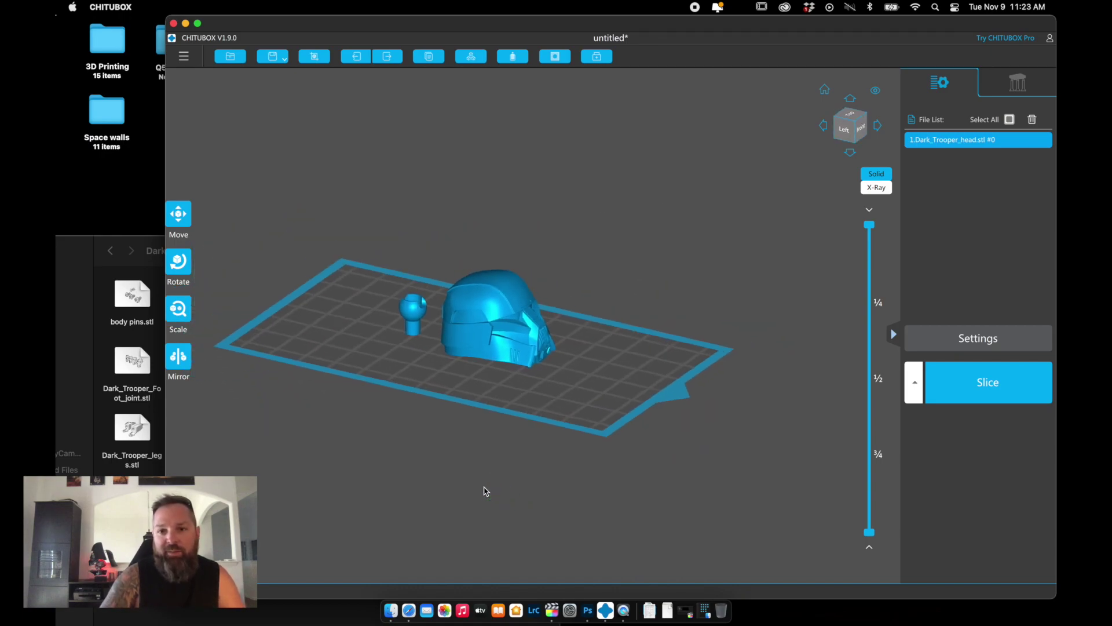
Choose the Medium support preset for the head, with Sphere as the top contact shape
{"action": "left_click", "coordinate": [1011, 83]}
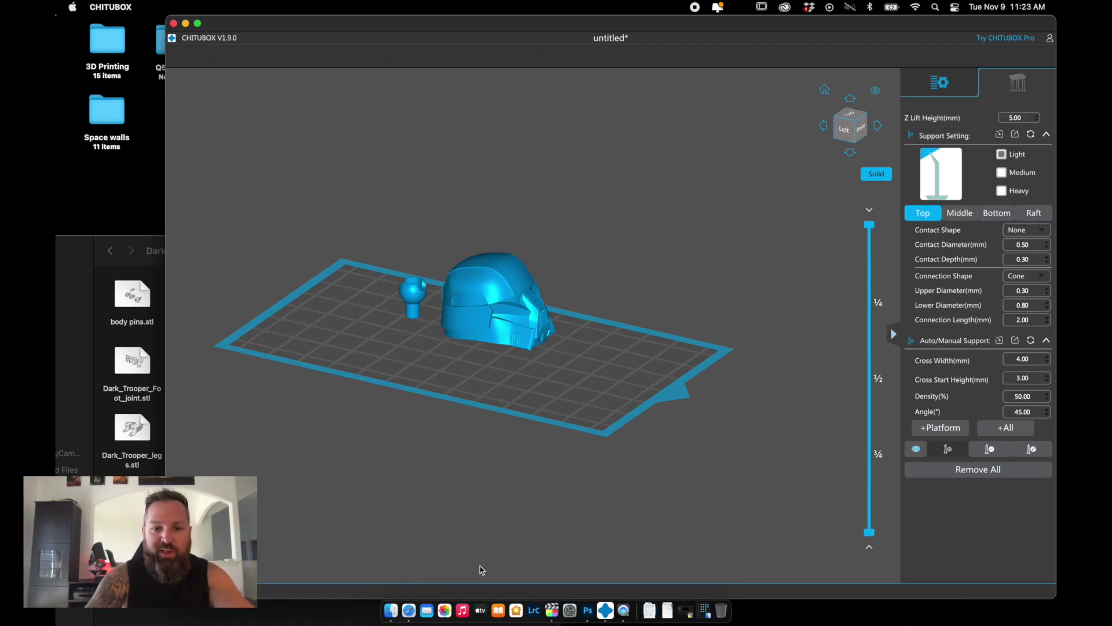
{"action": "left_click_drag", "start_coordinate": [466, 539], "coordinate": [495, 509]}
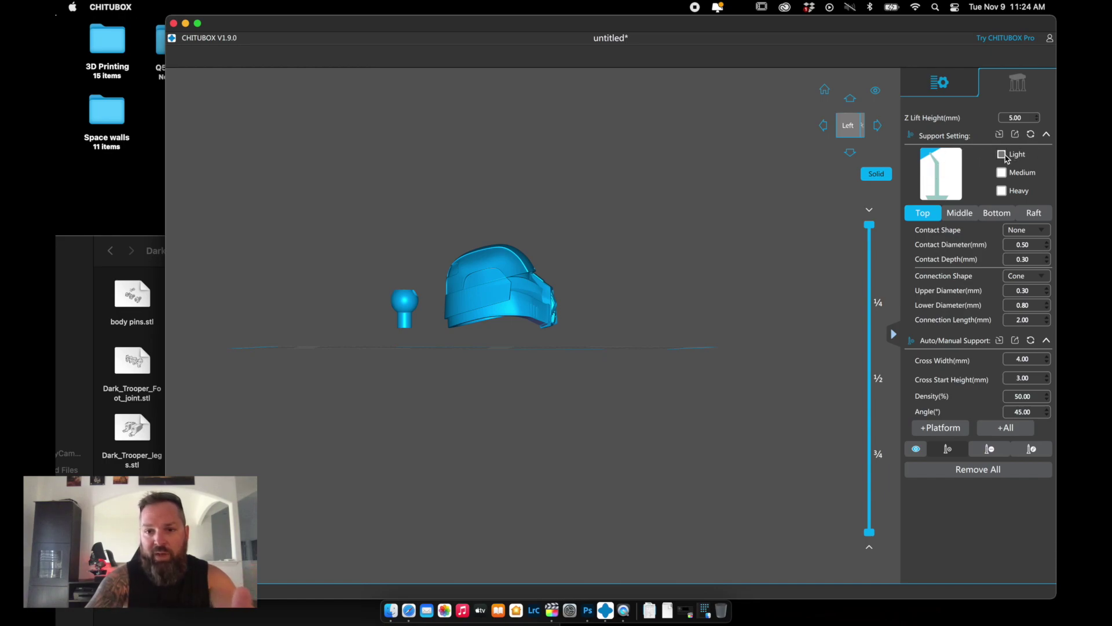
{"action": "left_click", "coordinate": [1002, 173]}
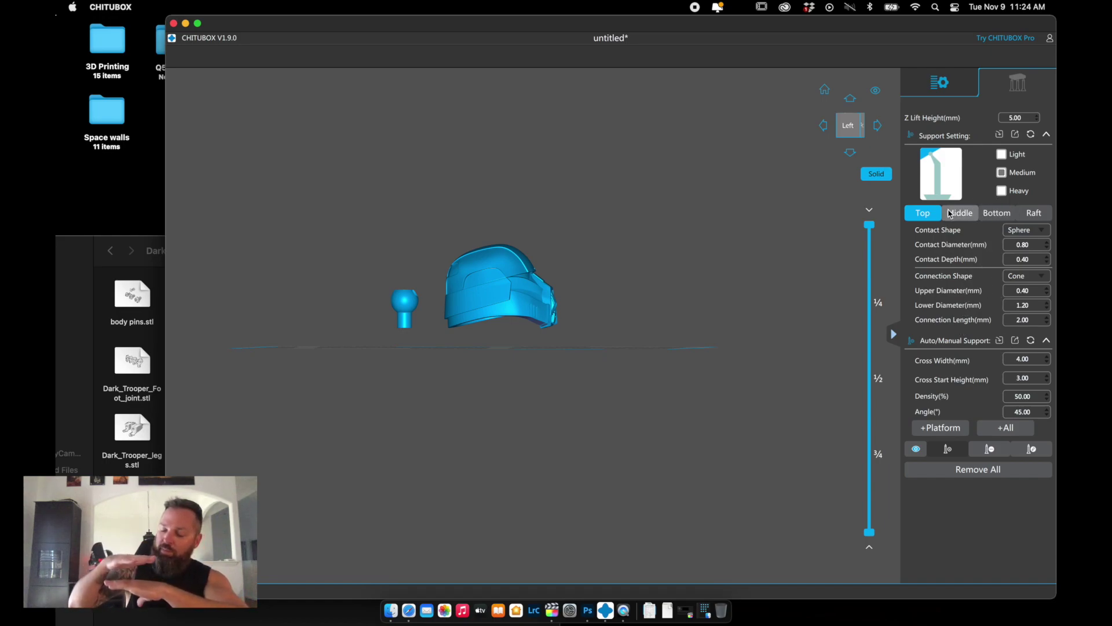
{"action": "left_click", "coordinate": [1040, 231]}
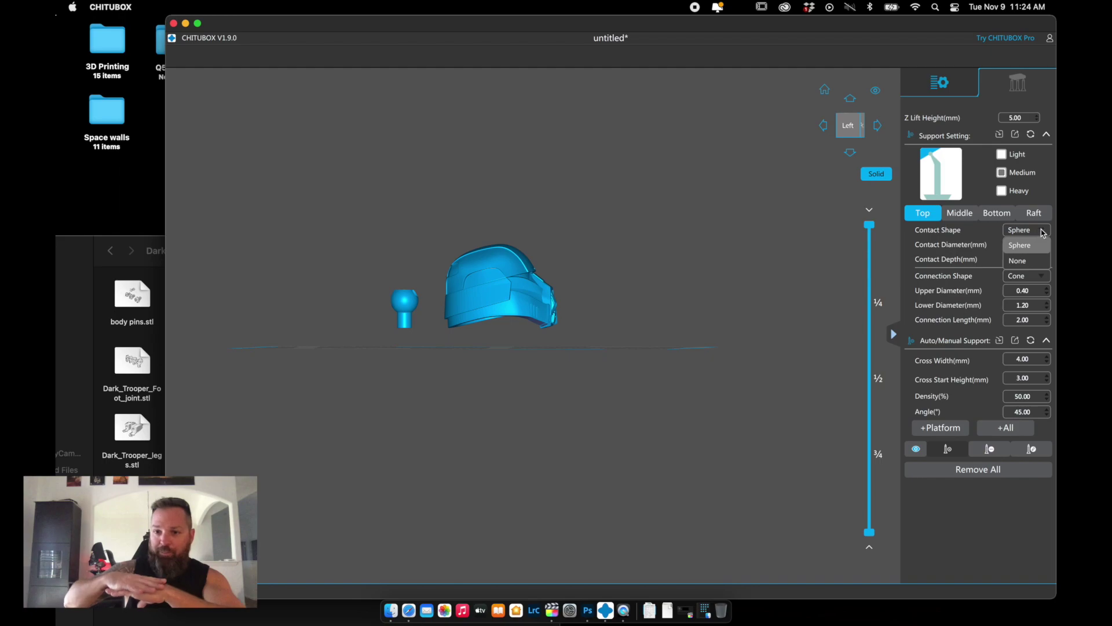
{"action": "left_click", "coordinate": [1037, 245]}
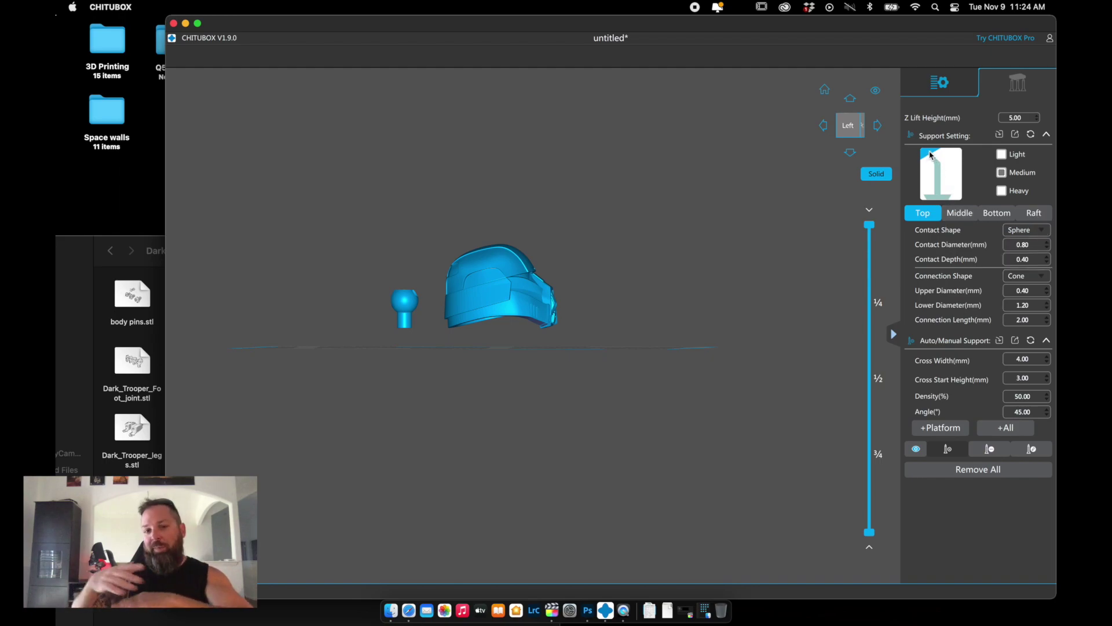
Try Prism as the shape of the supports' middle section, then restore Cylinder
{"action": "left_click", "coordinate": [950, 215]}
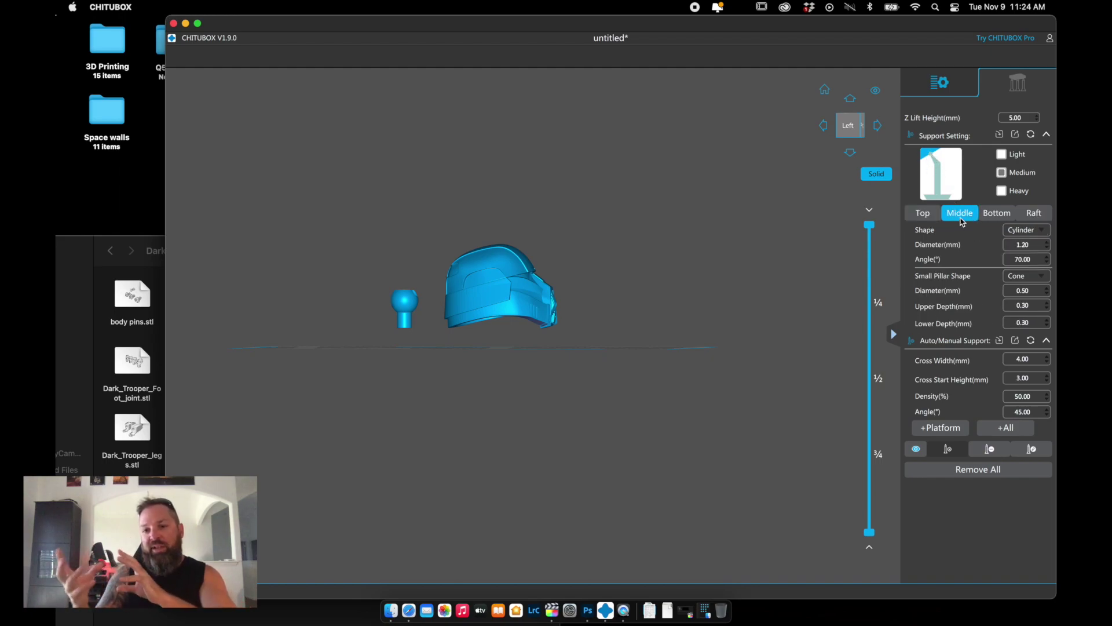
{"action": "left_click", "coordinate": [1034, 231]}
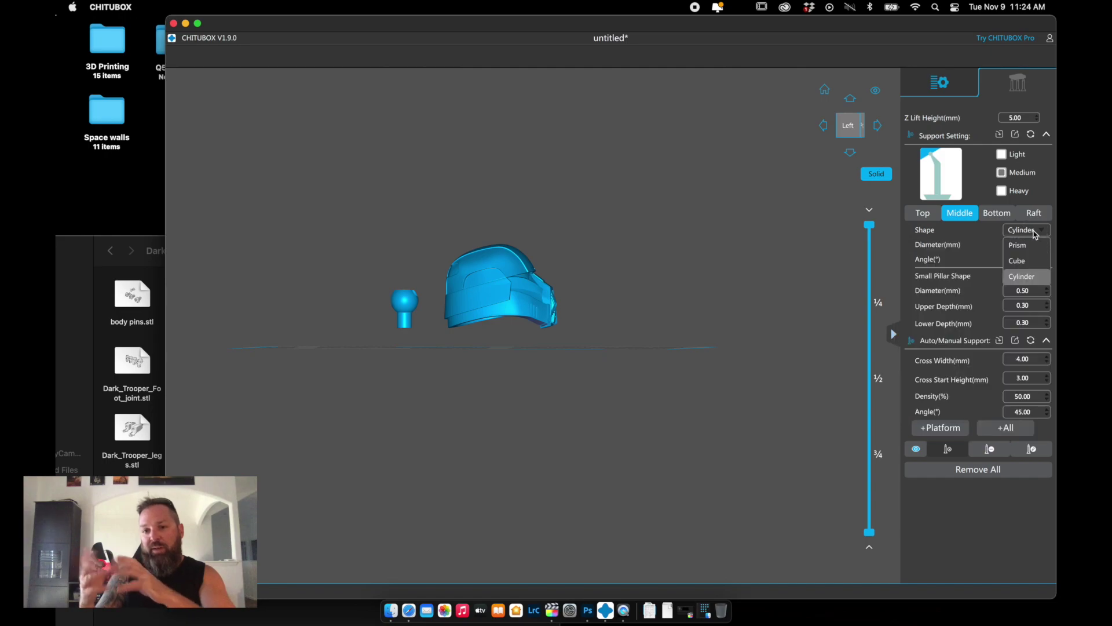
{"action": "left_click", "coordinate": [1035, 232]}
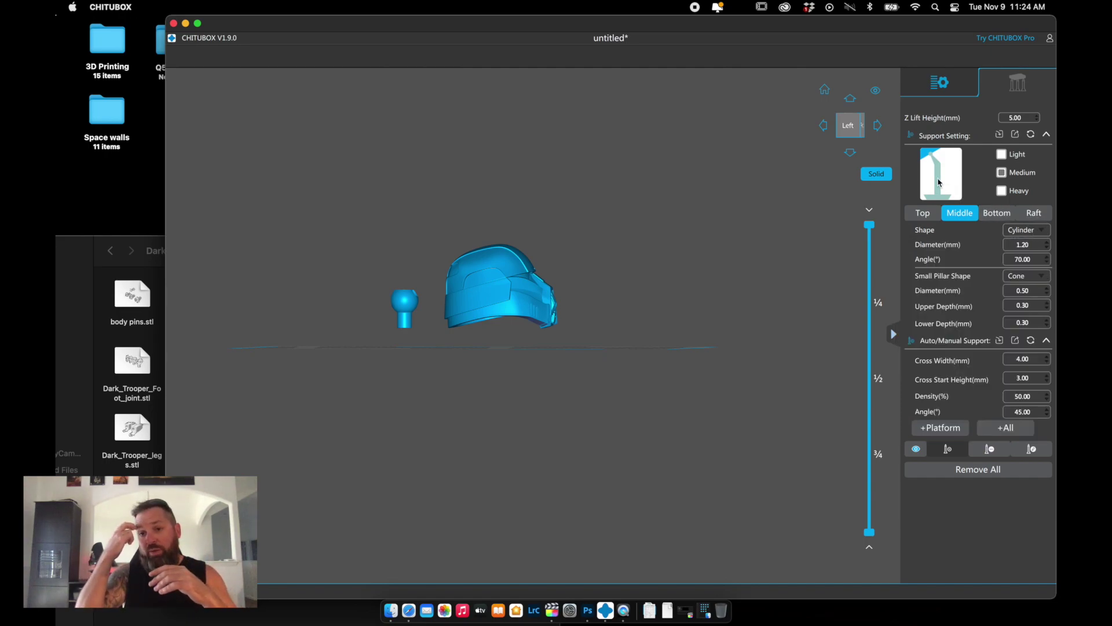
{"action": "left_click", "coordinate": [1013, 230]}
{"action": "left_click", "coordinate": [1024, 244]}
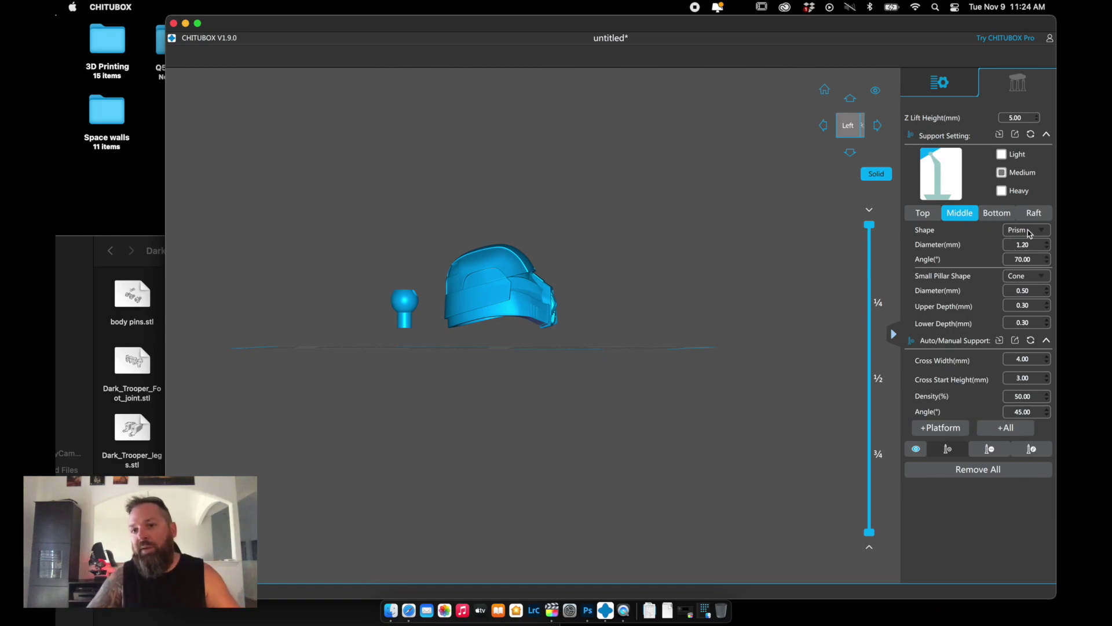
{"action": "left_click", "coordinate": [1030, 232]}
{"action": "left_click", "coordinate": [1024, 277]}
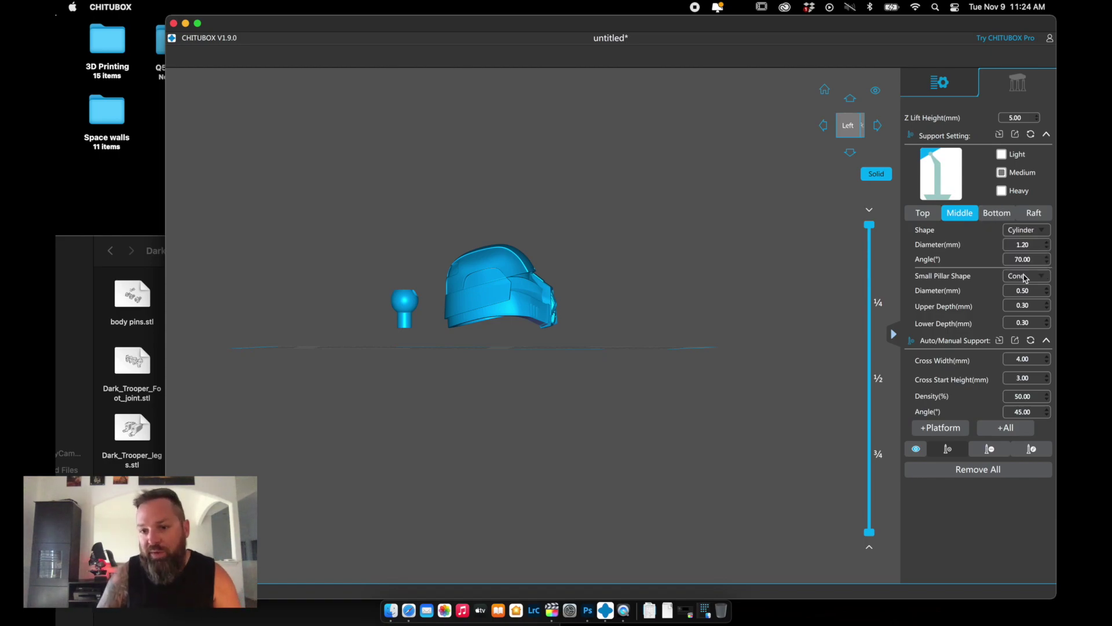
Try Cube as the supports' middle section shape and switch it back to Cylinder
{"action": "left_click", "coordinate": [1028, 230]}
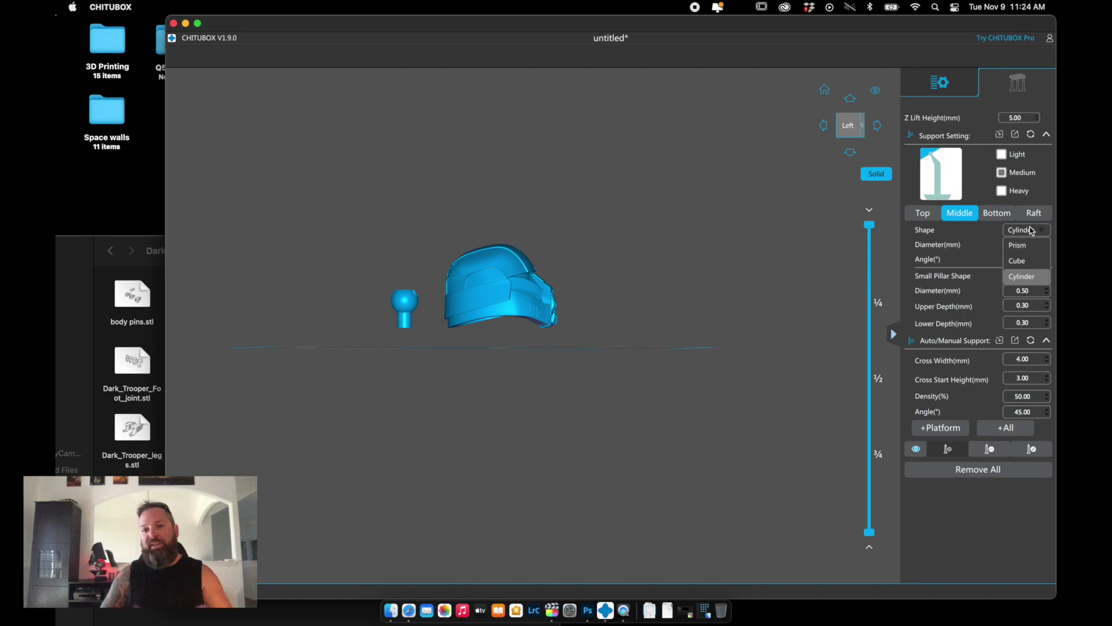
{"action": "left_click", "coordinate": [1022, 264]}
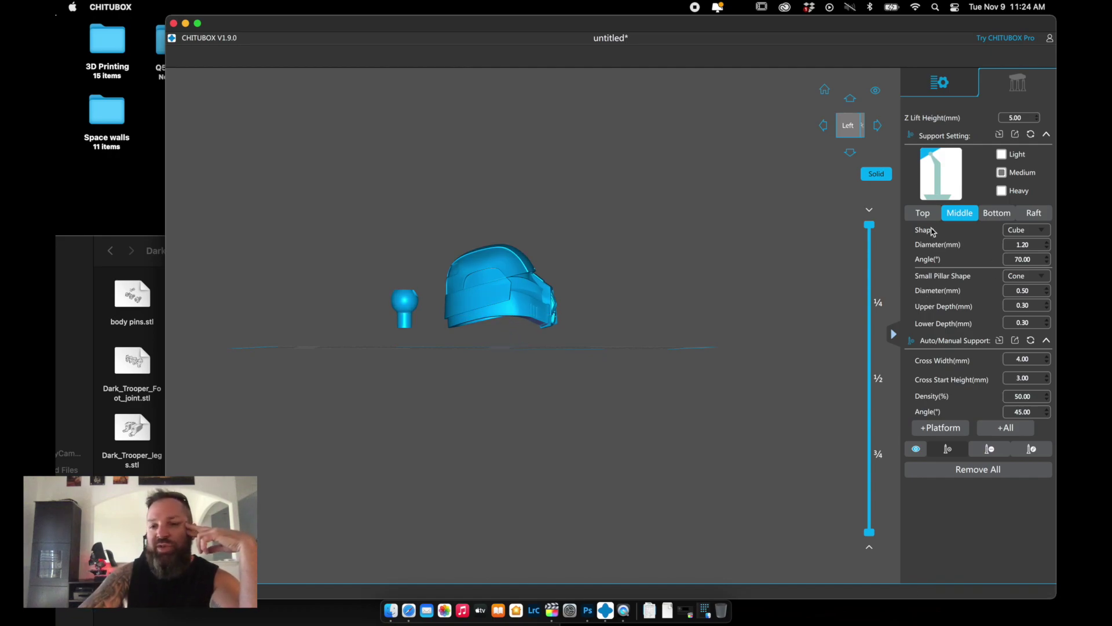
{"action": "left_click", "coordinate": [1039, 233]}
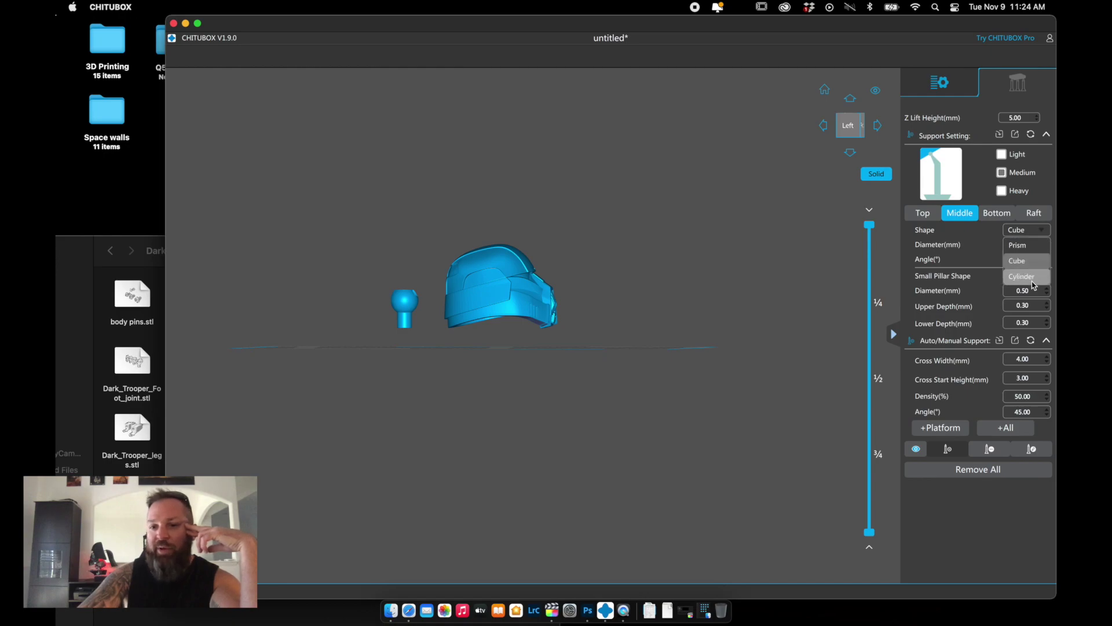
{"action": "left_click", "coordinate": [1034, 278]}
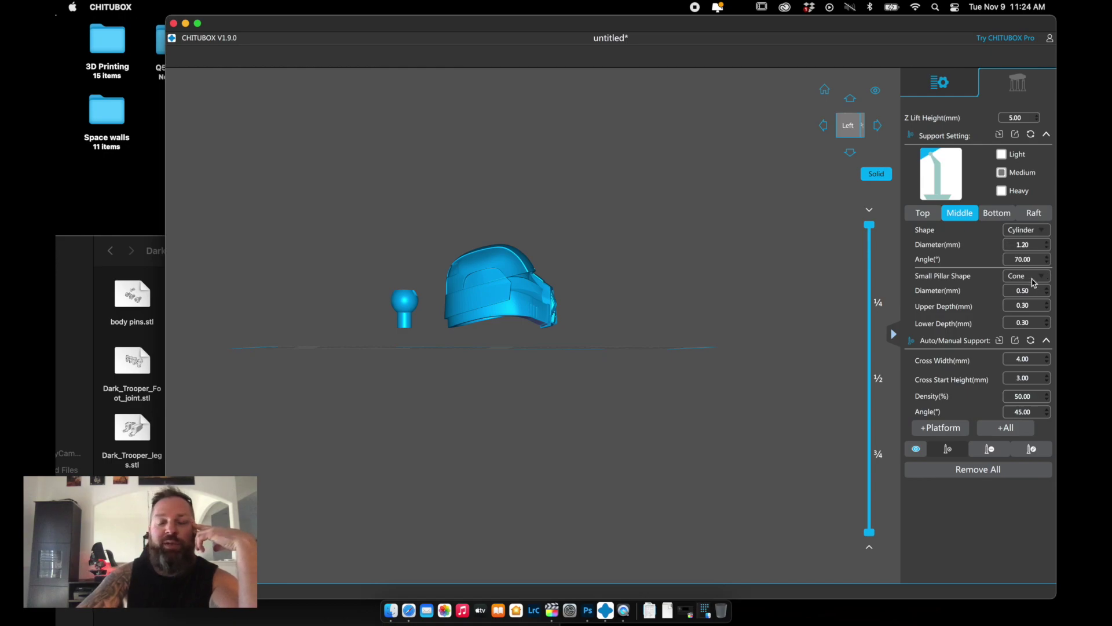
Try Cone as the platform touch shape in the supports' bottom settings
{"action": "left_click", "coordinate": [997, 213]}
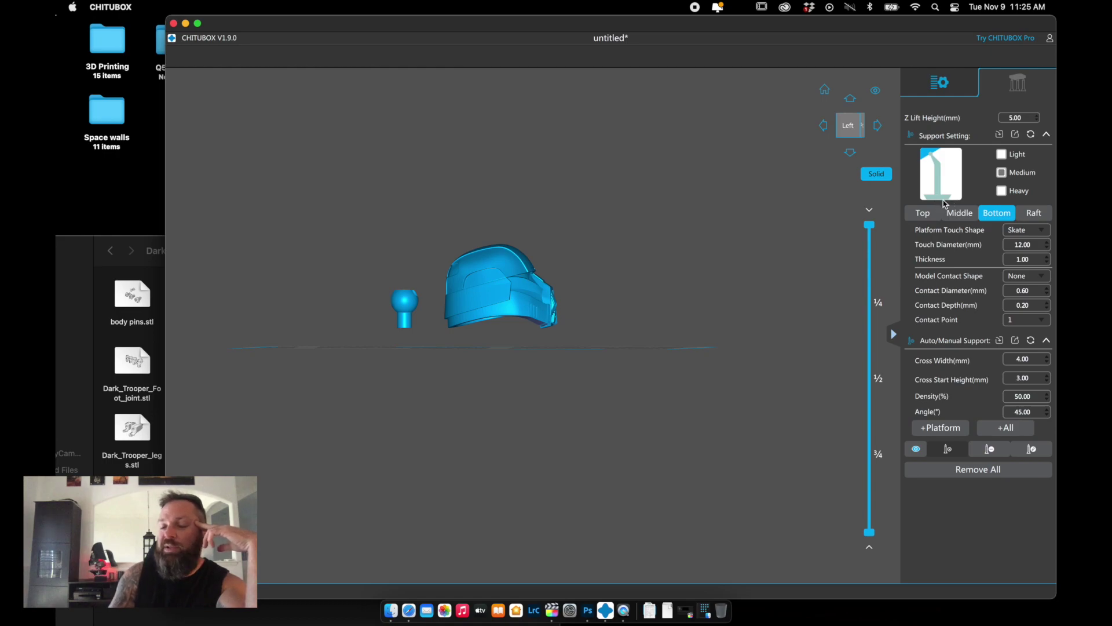
{"action": "left_click", "coordinate": [1025, 231]}
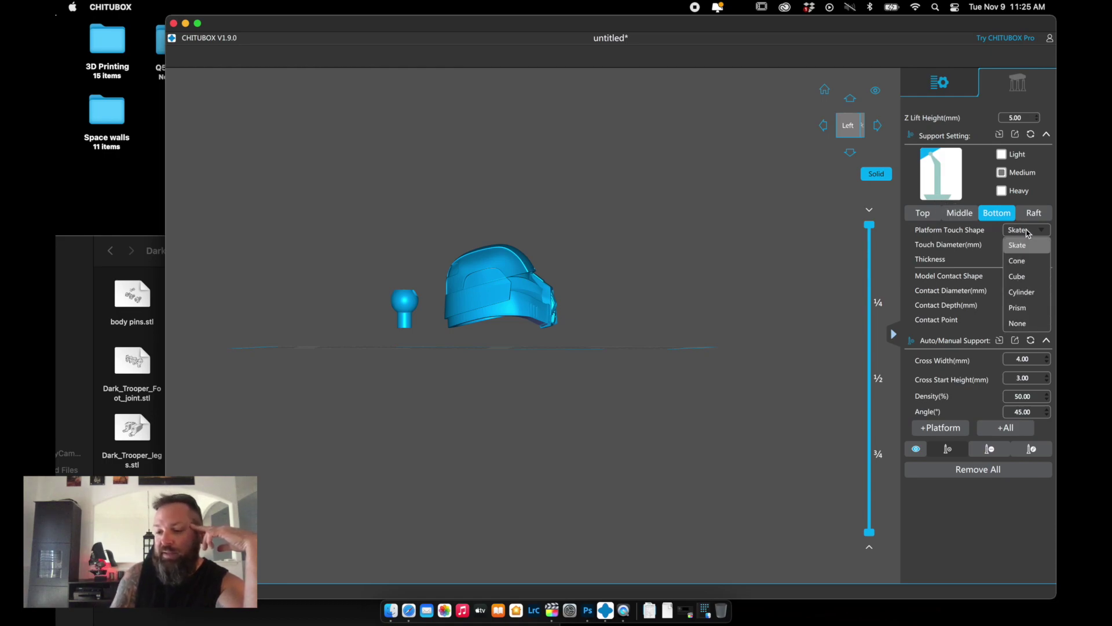
{"action": "left_click", "coordinate": [1017, 260]}
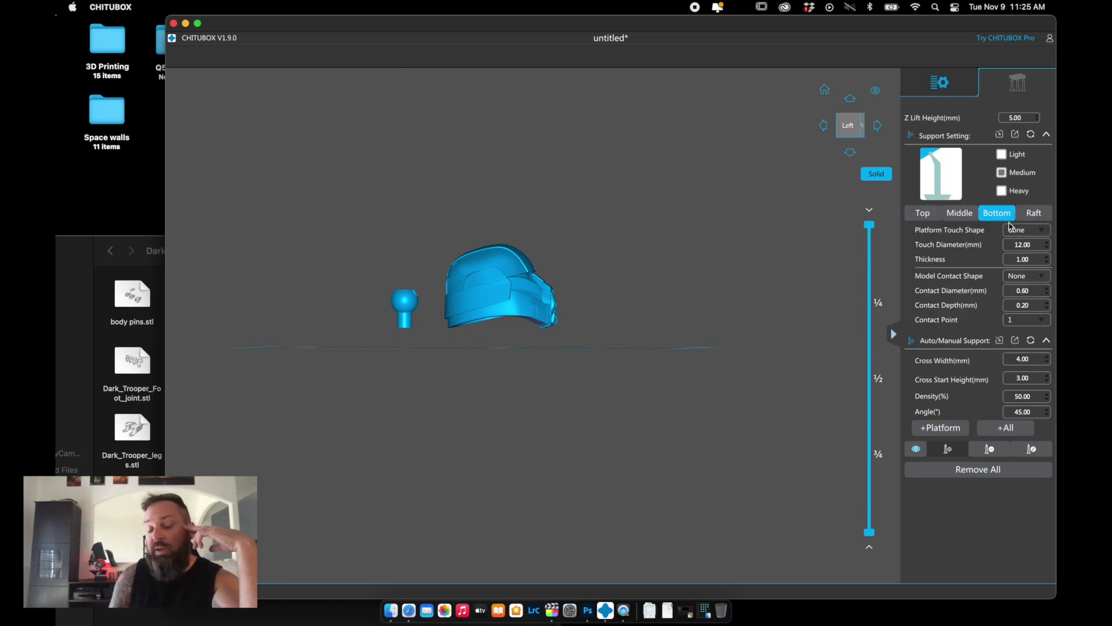
{"action": "mouse_move", "coordinate": [1012, 230]}
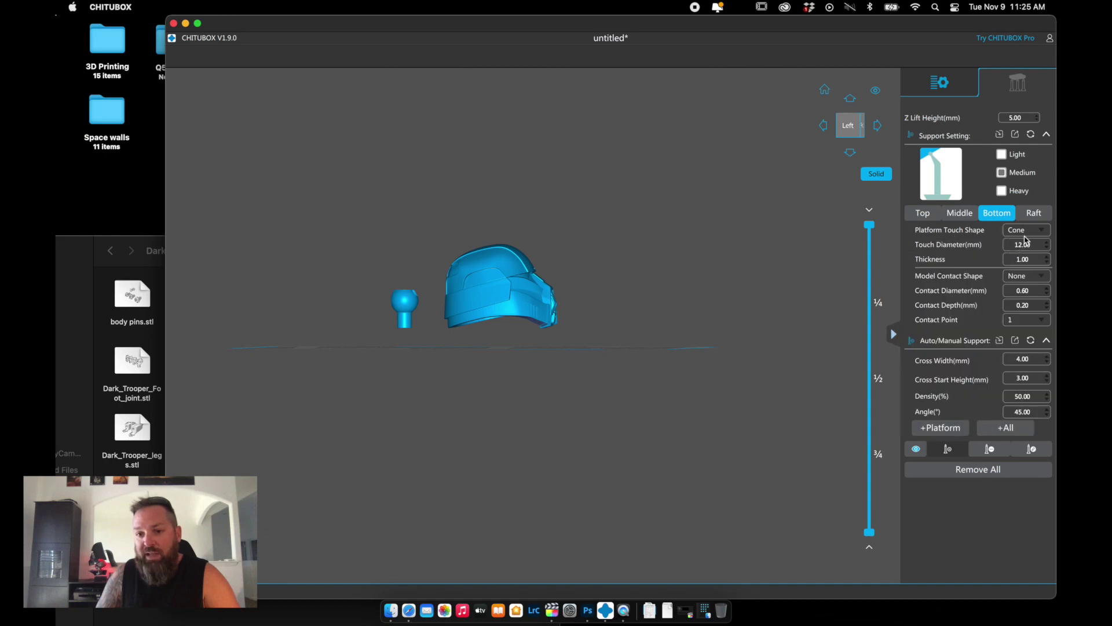
Set the supports' platform touch shape to Skate and automatically generate platform supports under the head and neck joint
{"action": "left_click", "coordinate": [1027, 231]}
{"action": "left_click", "coordinate": [1022, 248]}
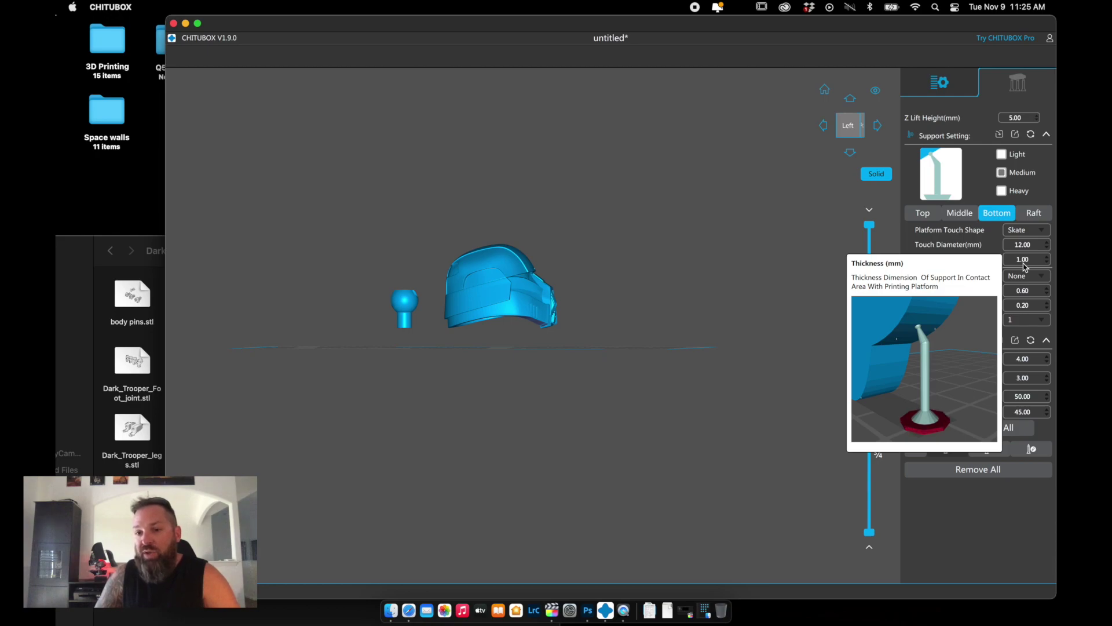
{"action": "mouse_move", "coordinate": [1011, 279]}
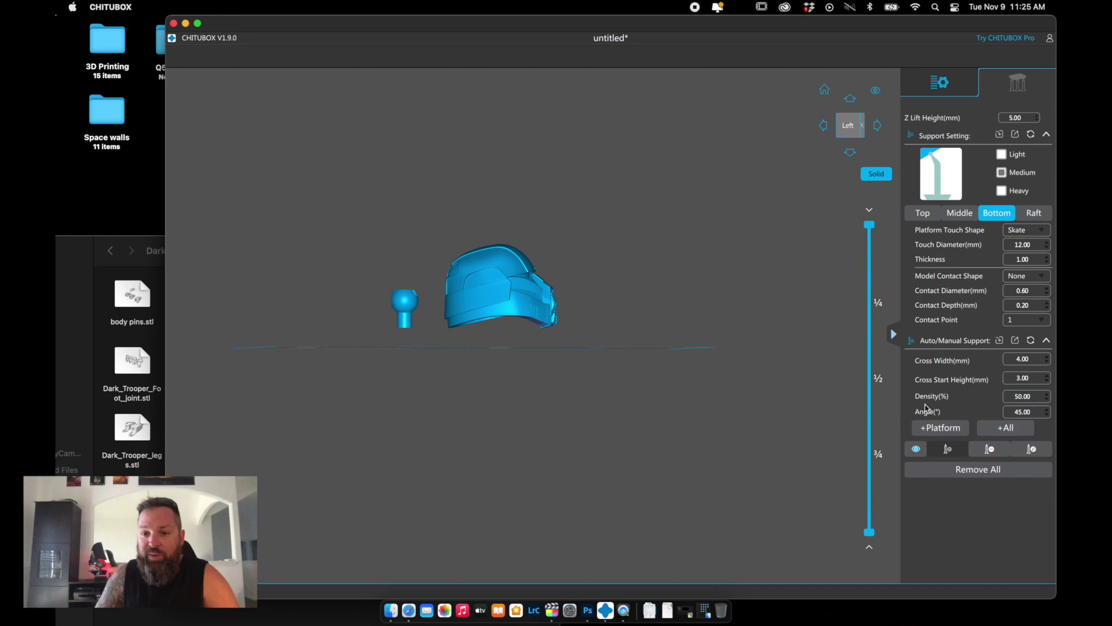
{"action": "left_click", "coordinate": [932, 429]}
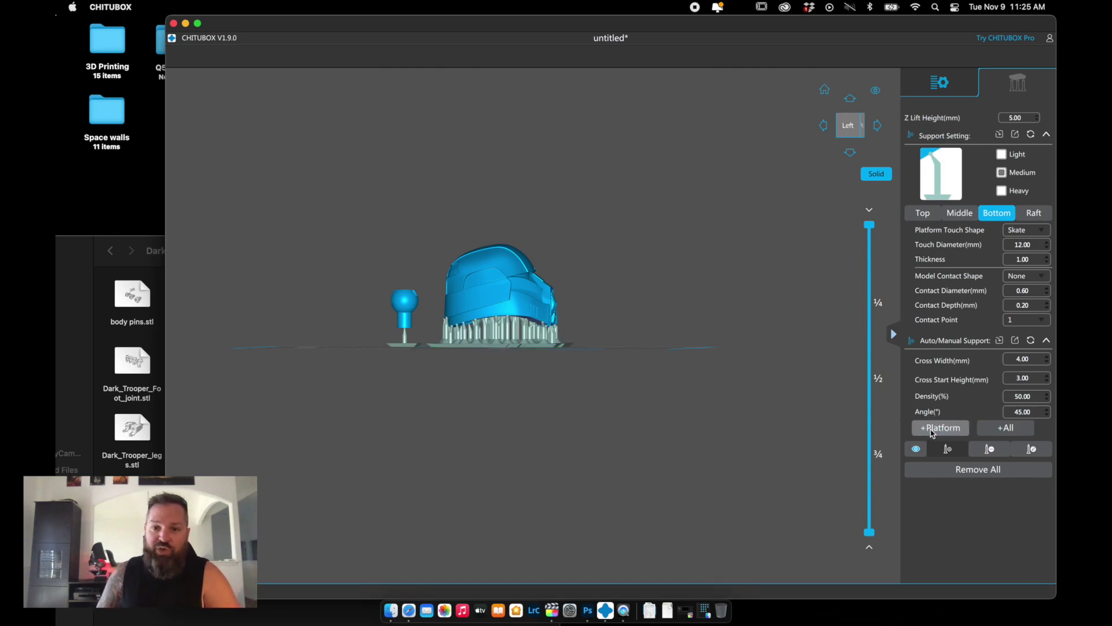
Add a manual support with a skate base to the upper side of the head near its back
{"action": "left_click_drag", "start_coordinate": [497, 377], "coordinate": [517, 403]}
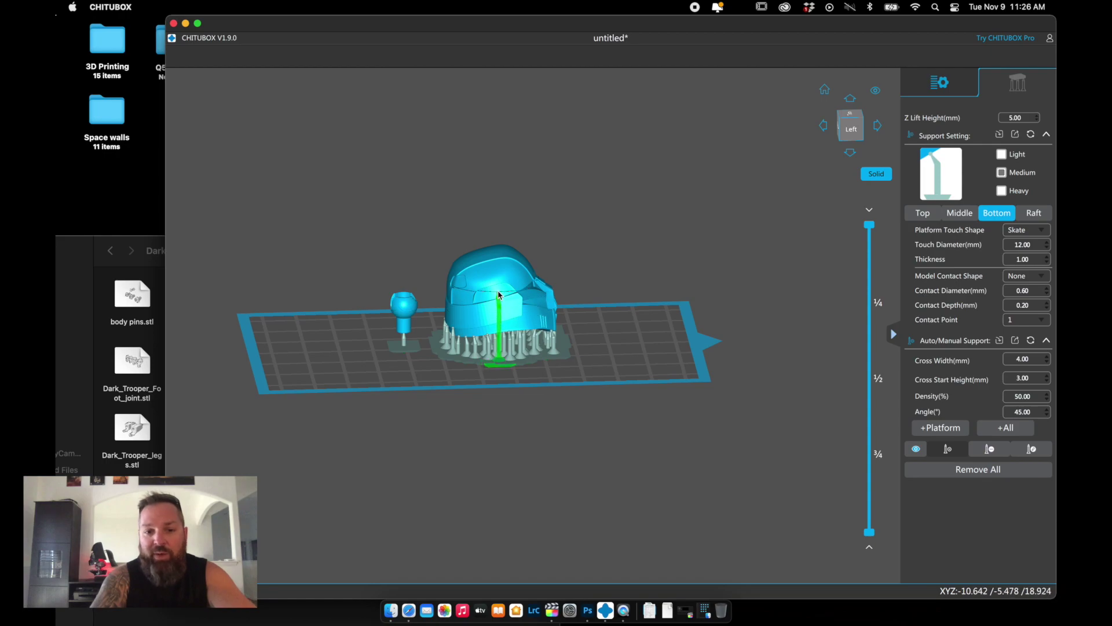
{"action": "right_click_drag", "start_coordinate": [498, 295], "coordinate": [568, 276]}
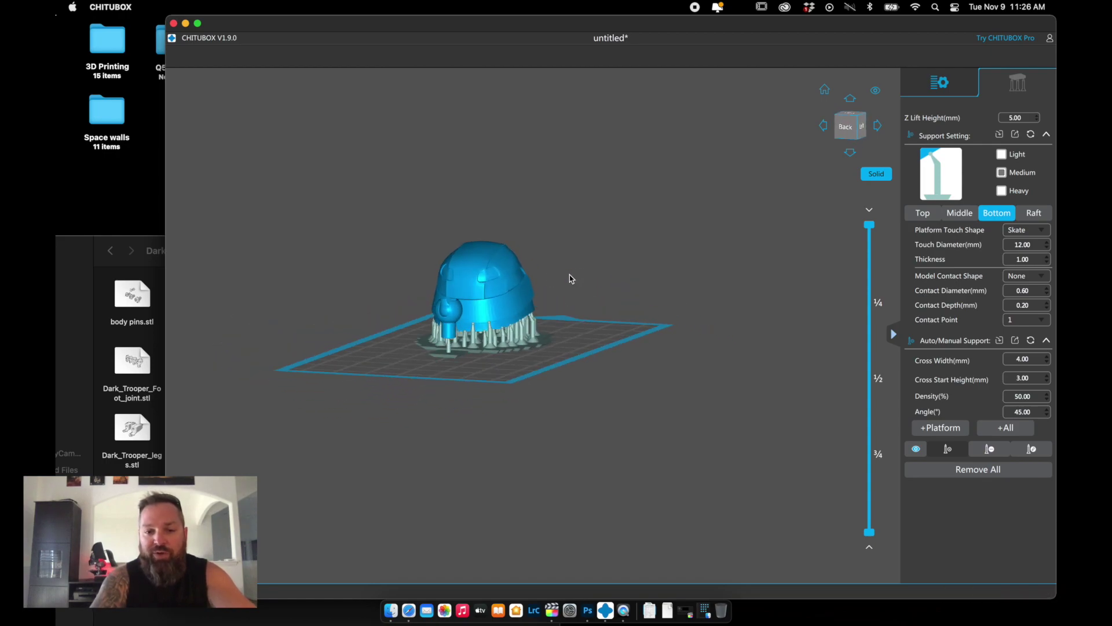
{"action": "left_click", "coordinate": [517, 273]}
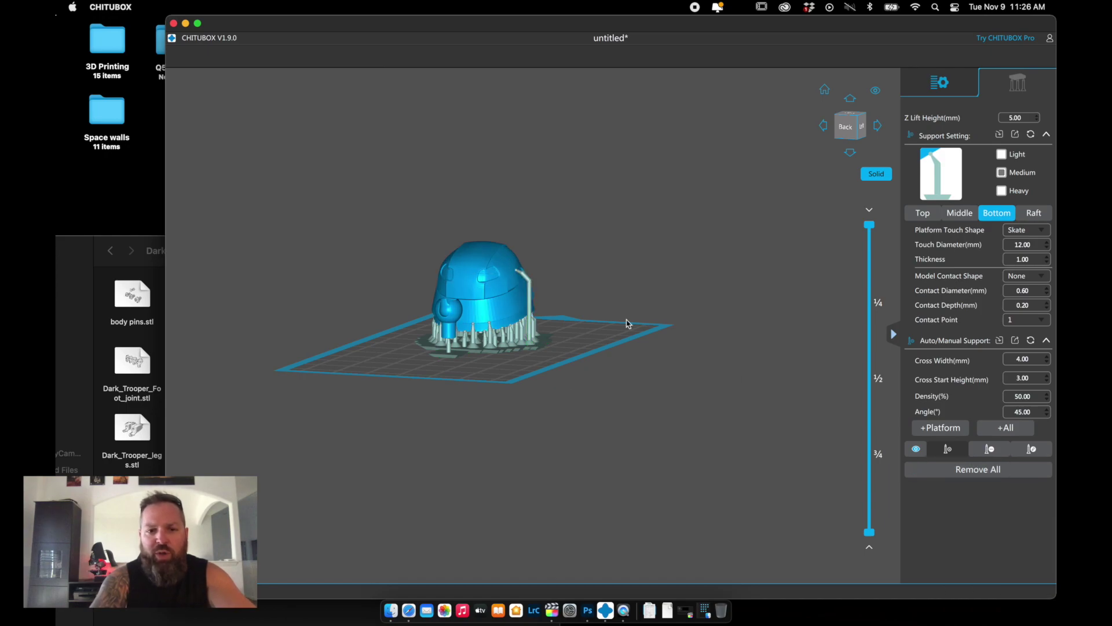
Delete the single manual support from the upper side of the head
{"action": "left_click", "coordinate": [990, 449]}
{"action": "left_click", "coordinate": [527, 279]}
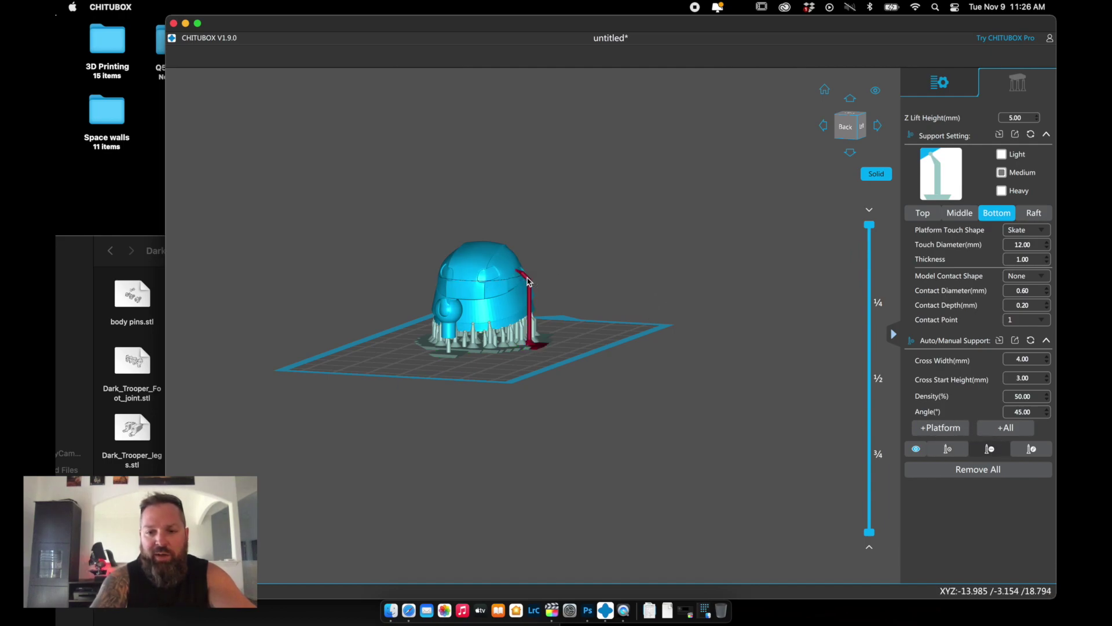
{"action": "left_click", "coordinate": [990, 449]}
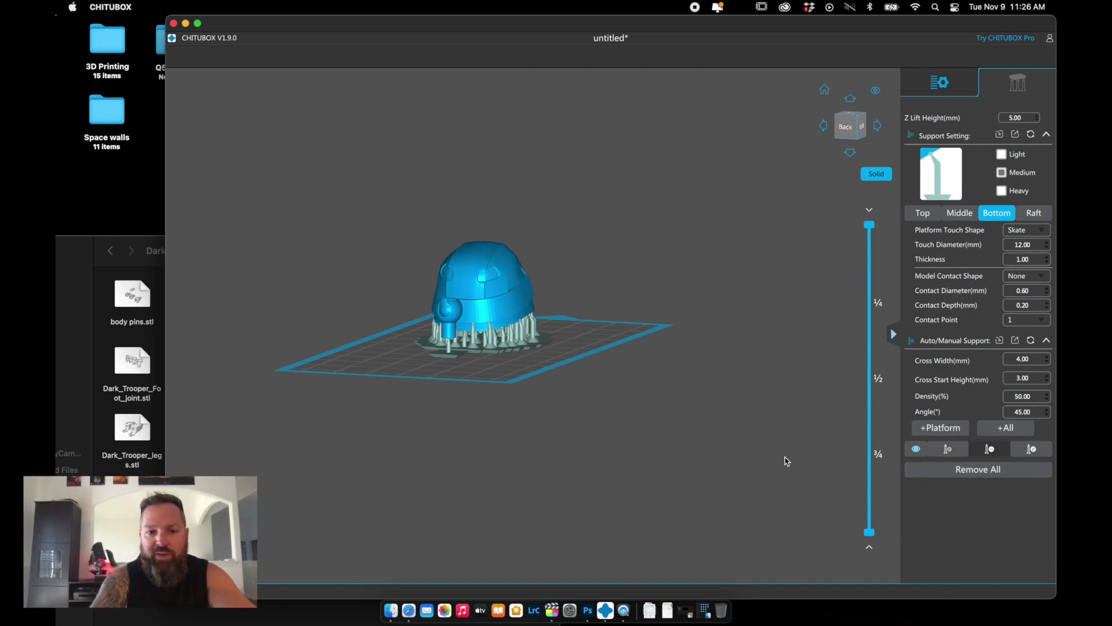
Examine the support contact points on the underside of the head and neck joint from below and at an angle
{"action": "right_click_drag", "start_coordinate": [546, 442], "coordinate": [423, 315]}
{"action": "scroll", "coordinate": [423, 320], "scroll_direction": "up", "scroll_amount": 5}
{"action": "scroll", "coordinate": [423, 319], "scroll_direction": "down", "scroll_amount": 1}
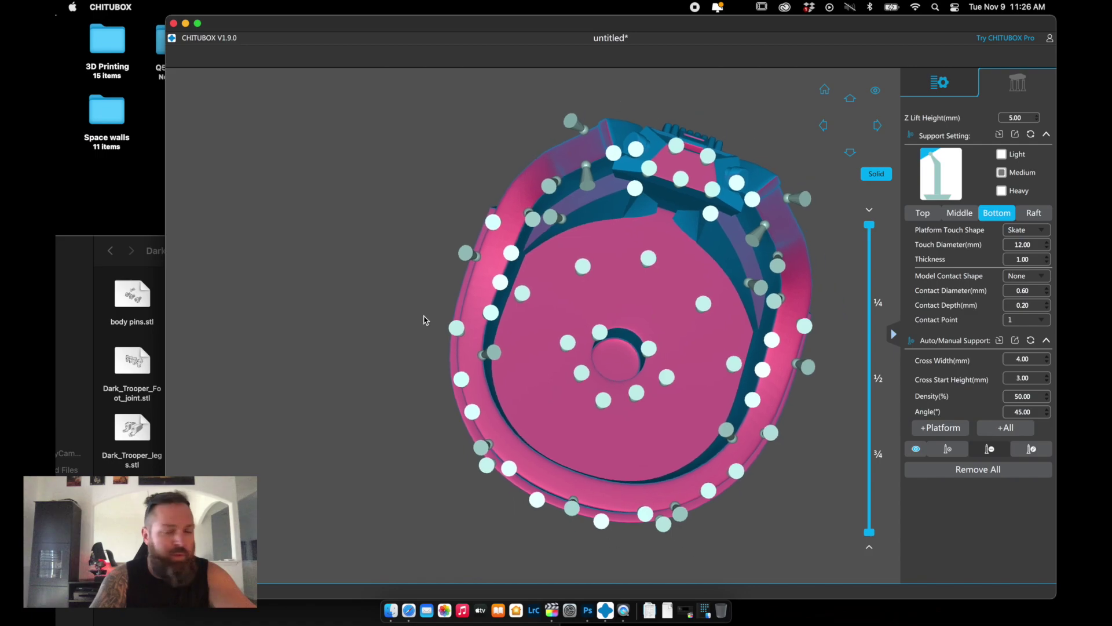
{"action": "right_click_drag", "start_coordinate": [424, 319], "coordinate": [479, 305]}
{"action": "scroll", "coordinate": [480, 302], "scroll_direction": "down", "scroll_amount": 10}
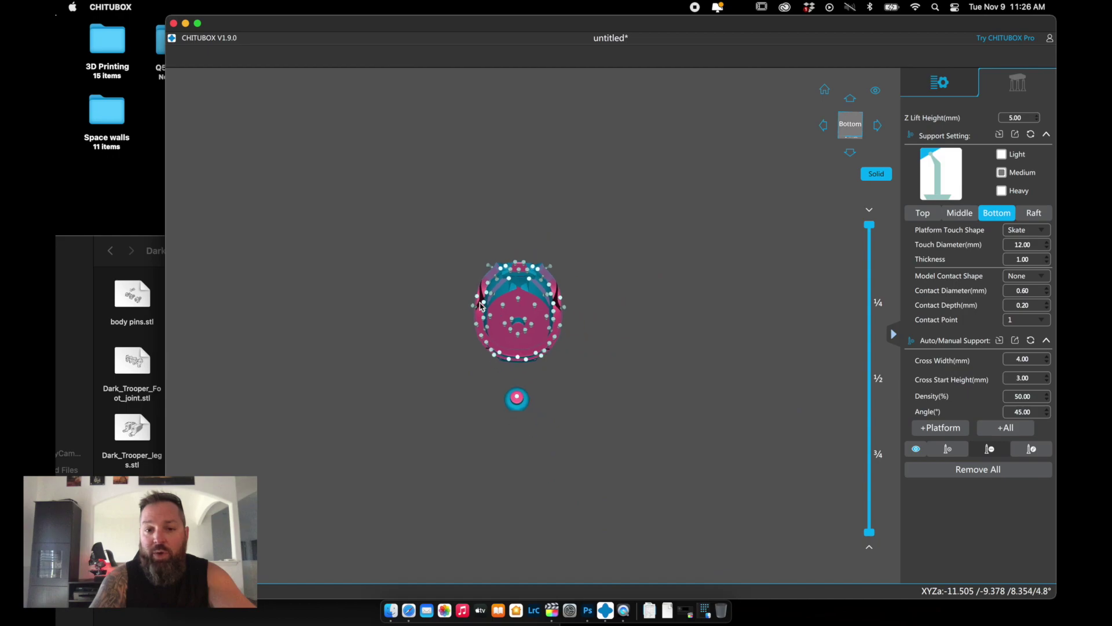
{"action": "right_click_drag", "start_coordinate": [332, 318], "coordinate": [345, 323]}
{"action": "right_click_drag", "start_coordinate": [331, 375], "coordinate": [346, 375]}
{"action": "right_click_drag", "start_coordinate": [284, 354], "coordinate": [290, 398]}
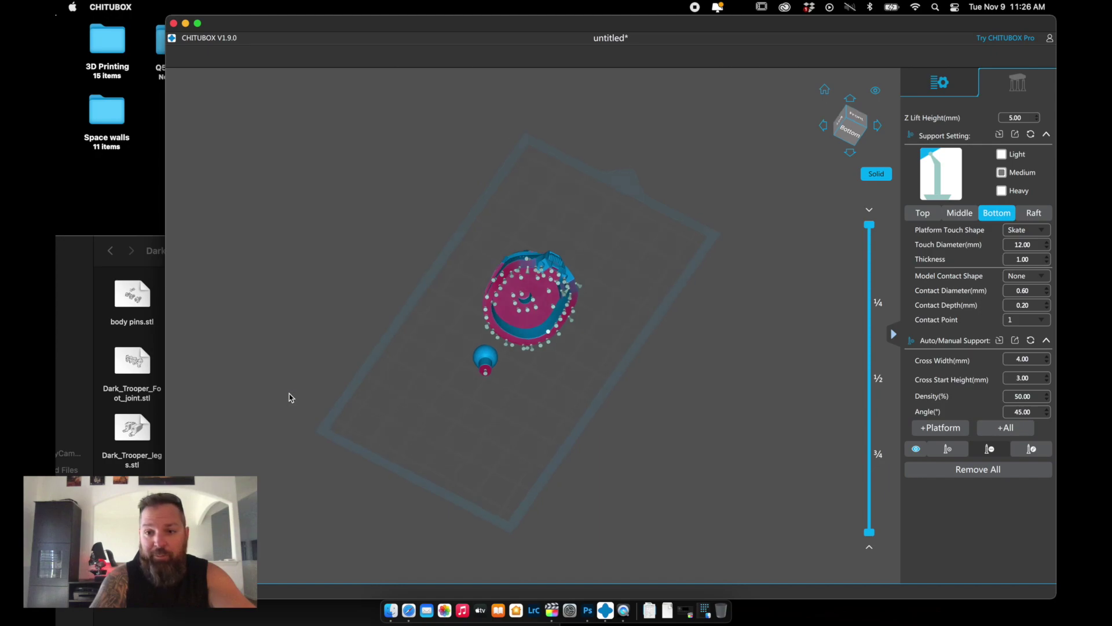
{"action": "scroll", "coordinate": [501, 282], "scroll_direction": "up", "scroll_amount": 10}
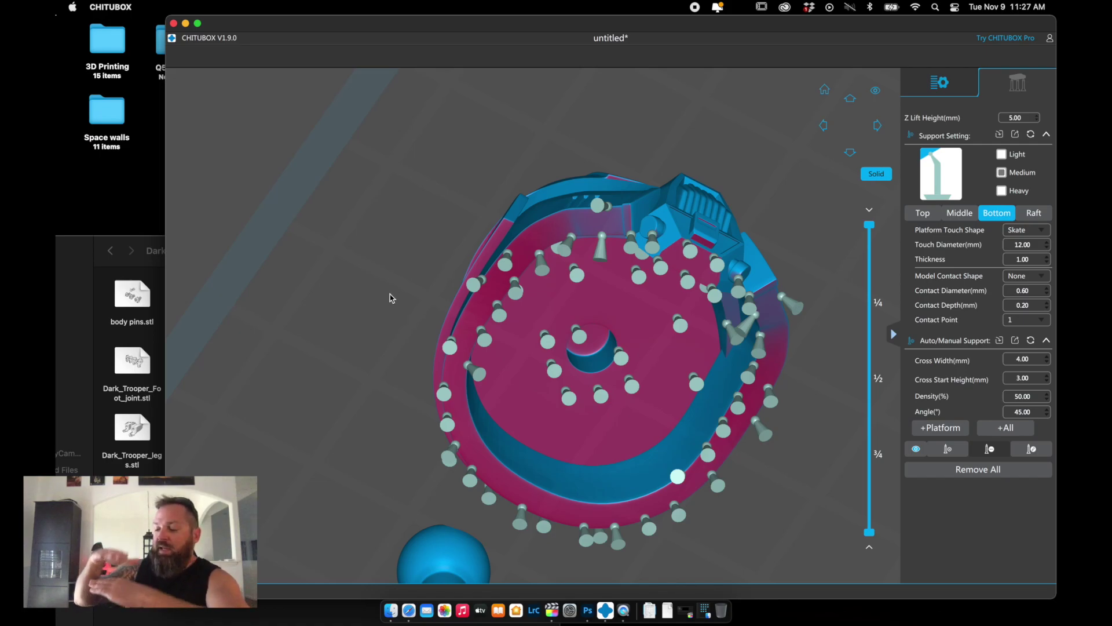
{"action": "scroll", "coordinate": [391, 294], "scroll_direction": "down", "scroll_amount": 3}
{"action": "scroll", "coordinate": [391, 292], "scroll_direction": "down", "scroll_amount": 2}
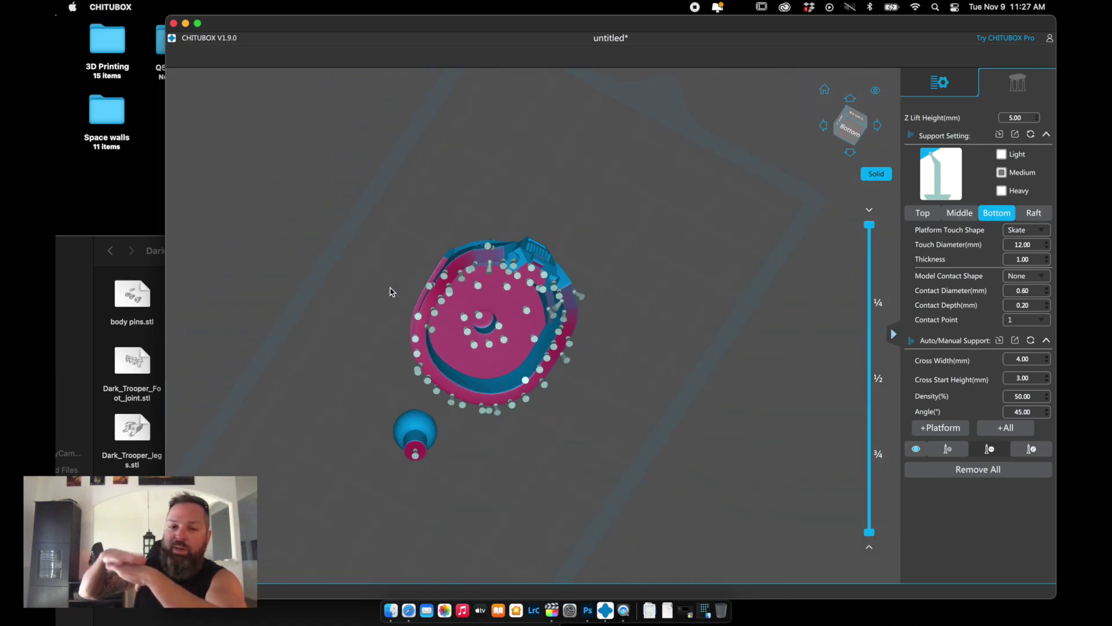
Add extra manual medium supports under the base of the neck joint
{"action": "left_click", "coordinate": [416, 454]}
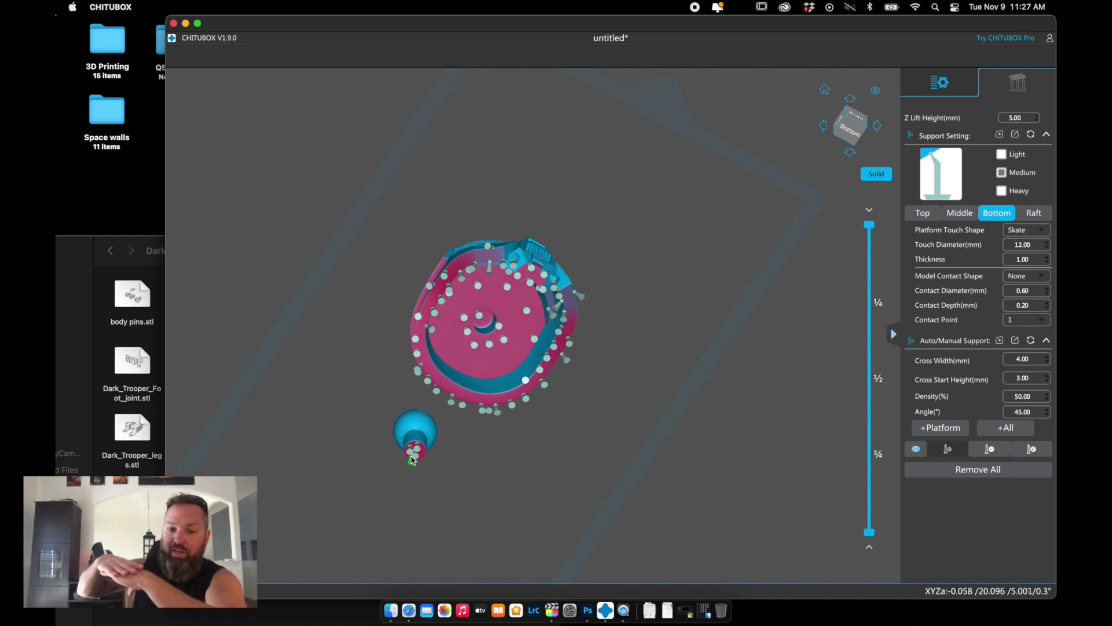
{"action": "left_click_drag", "start_coordinate": [413, 459], "coordinate": [454, 566]}
{"action": "left_click_drag", "start_coordinate": [353, 454], "coordinate": [412, 473]}
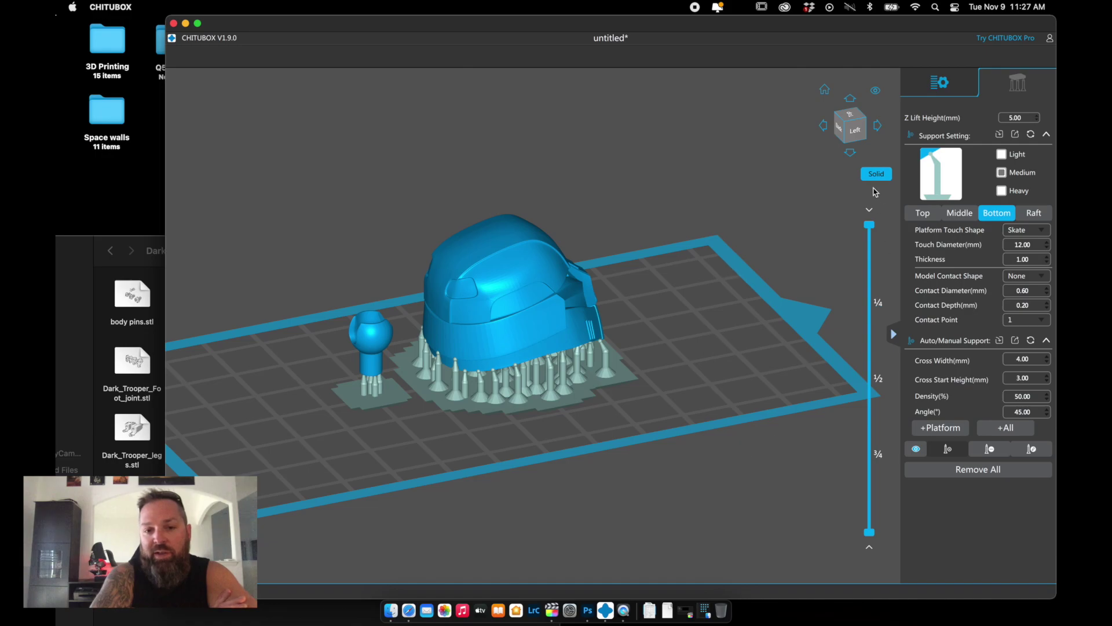
{"action": "scroll", "coordinate": [694, 198], "scroll_direction": "down", "scroll_amount": 5}
{"action": "scroll", "coordinate": [694, 198], "scroll_direction": "up", "scroll_amount": 5}
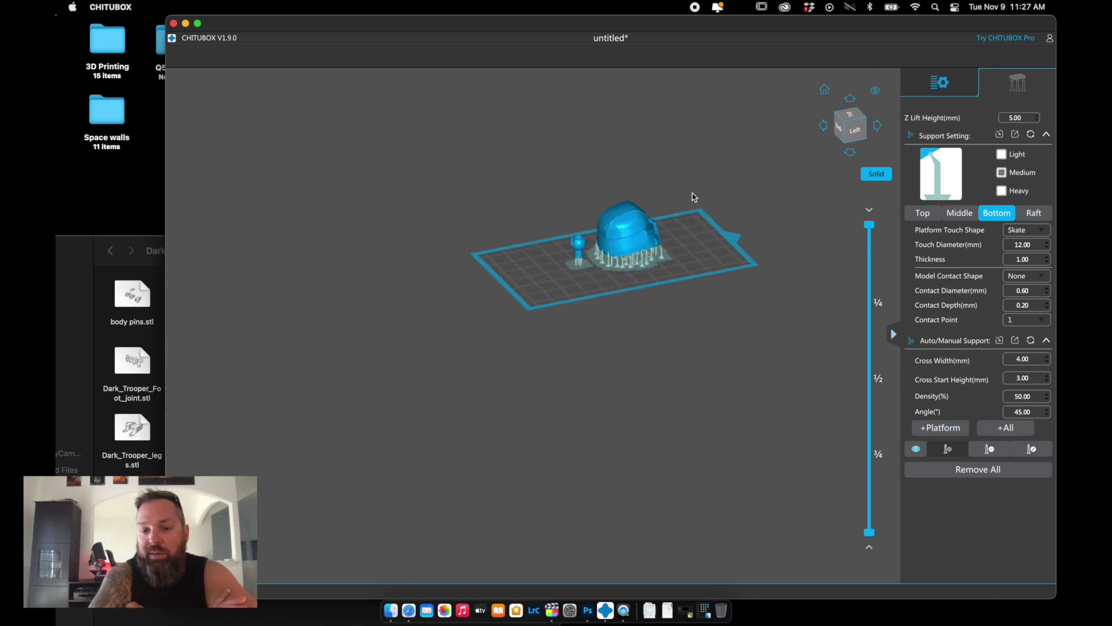
Open the slicing settings and select the Siraya Tech Fast grey profile for the ELEGOO MARS
{"action": "left_click", "coordinate": [940, 84]}
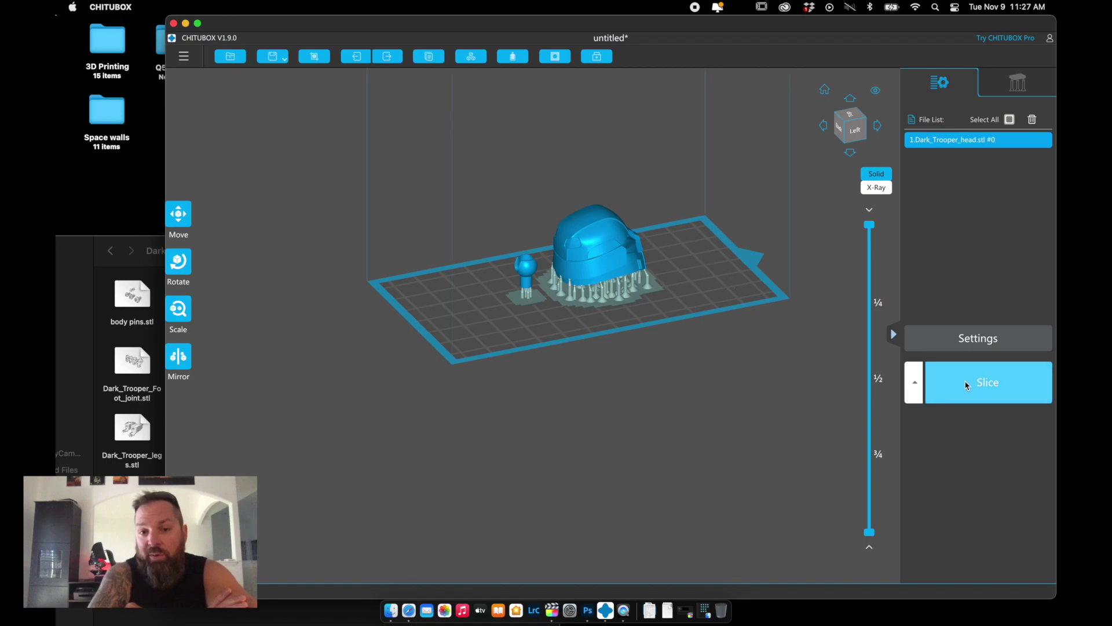
{"action": "left_click_drag", "start_coordinate": [621, 363], "coordinate": [418, 355]}
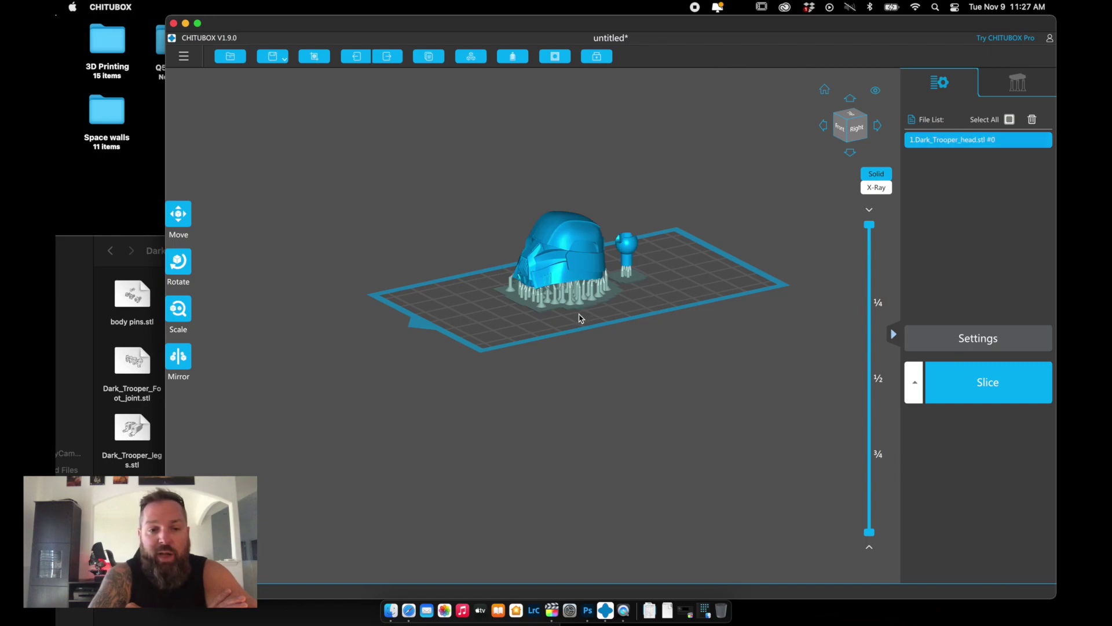
{"action": "left_click", "coordinate": [989, 344]}
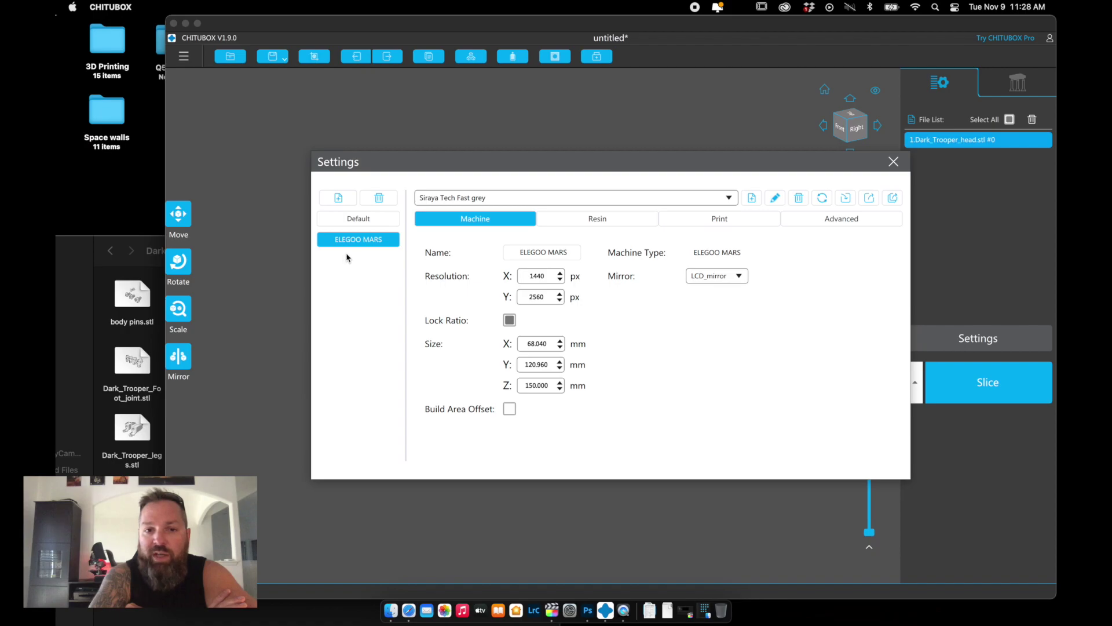
{"action": "left_click", "coordinate": [728, 197]}
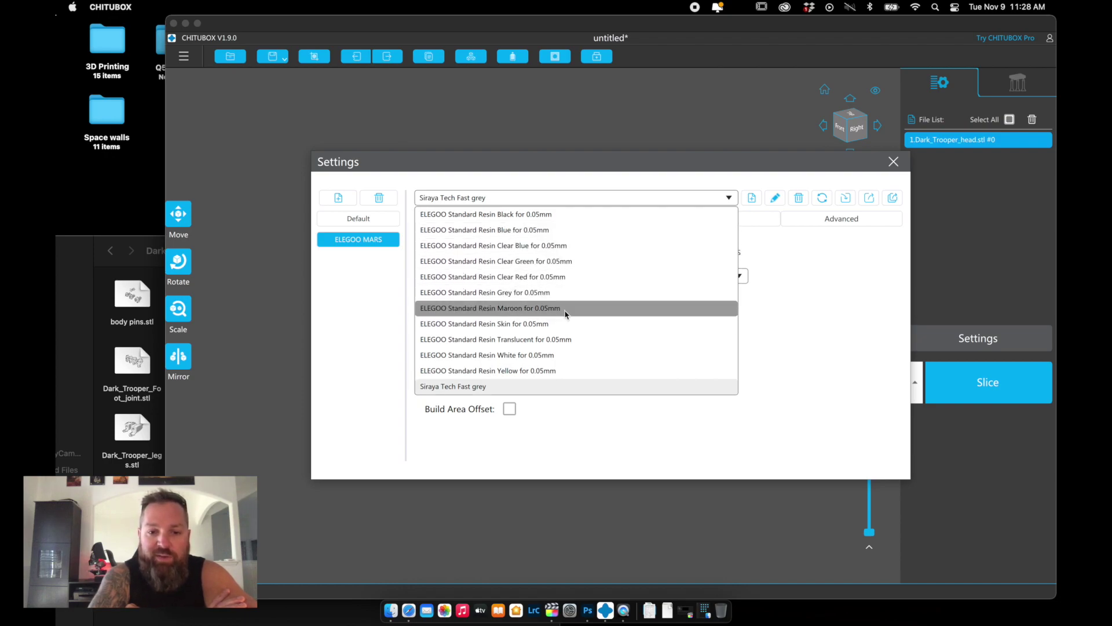
{"action": "left_click", "coordinate": [499, 387]}
Review the resin cost and density, the print exposure and lift values, and the advanced options of the Siraya Tech Fast grey profile
{"action": "left_click", "coordinate": [633, 218]}
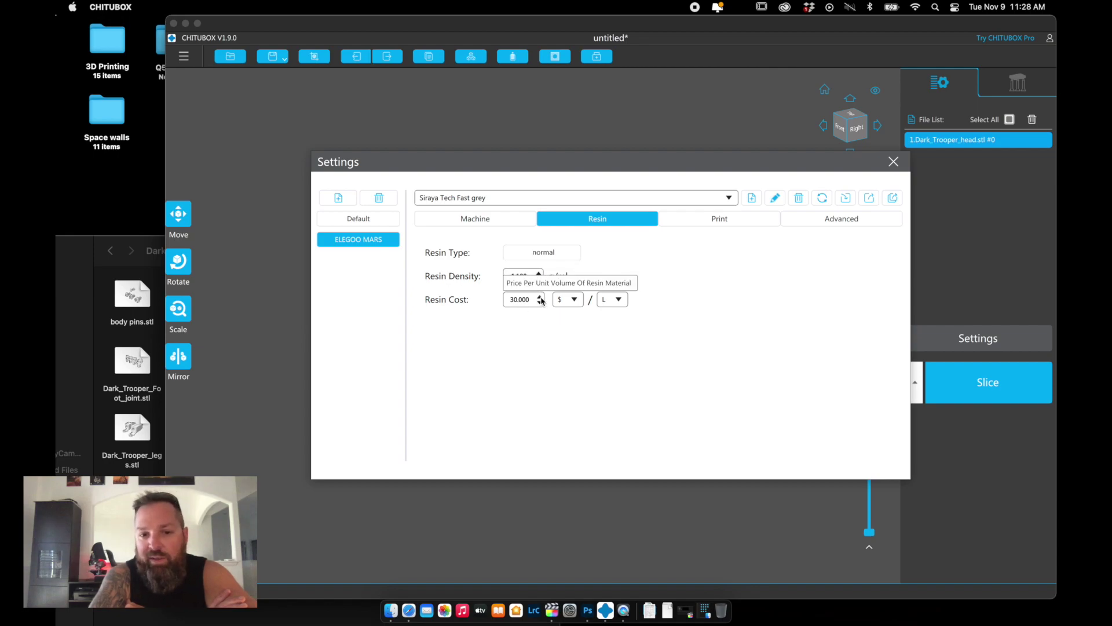
{"action": "left_click", "coordinate": [619, 301]}
{"action": "left_click", "coordinate": [619, 301]}
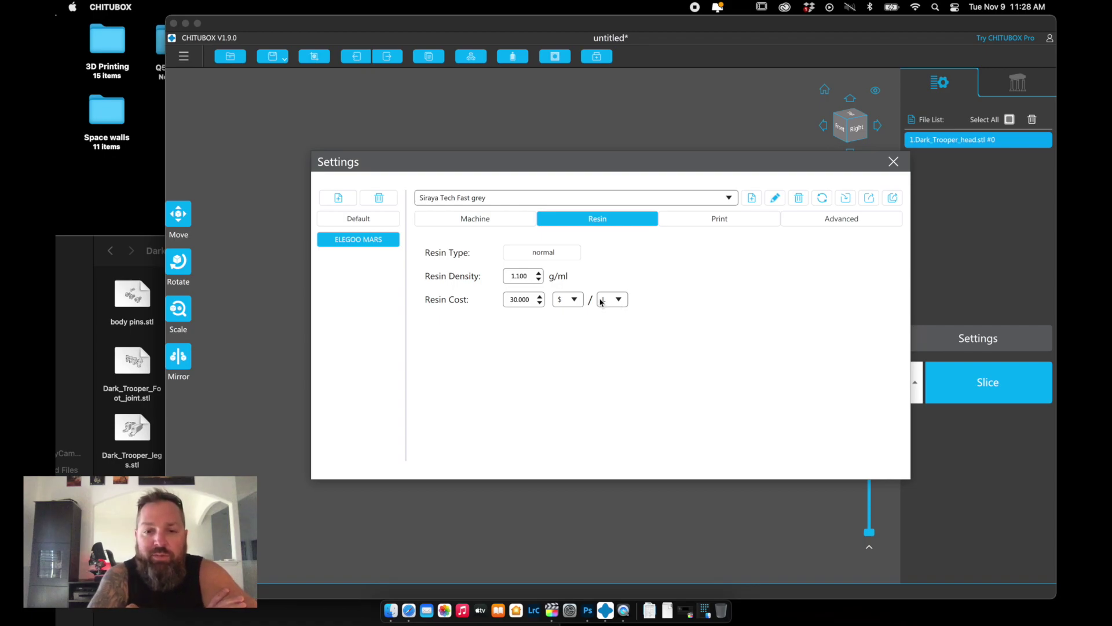
{"action": "left_click", "coordinate": [706, 225]}
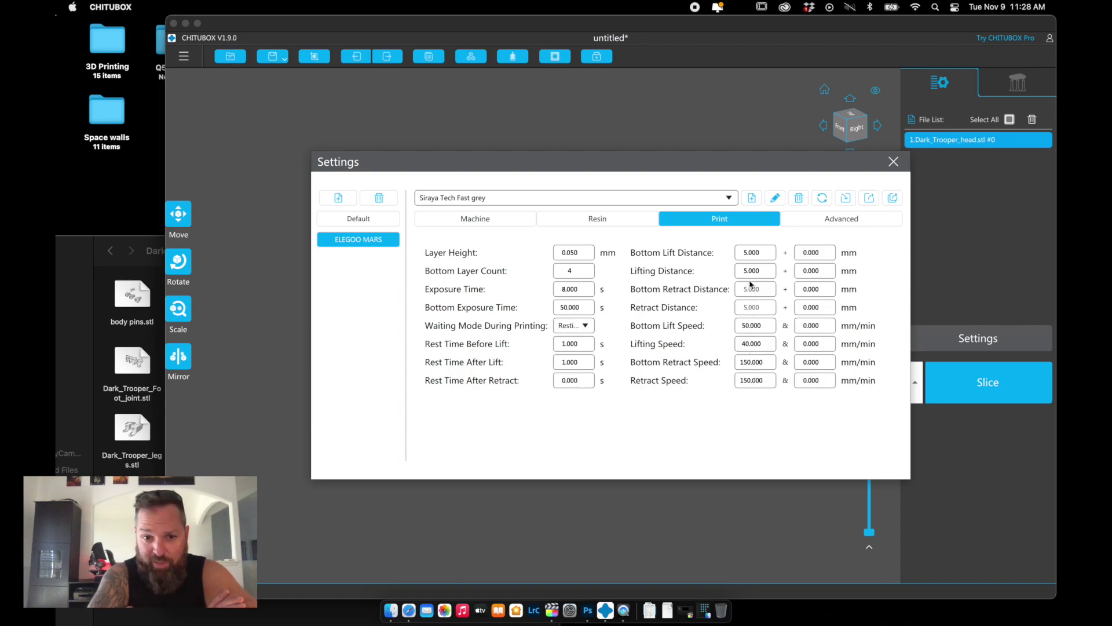
{"action": "left_click", "coordinate": [819, 223]}
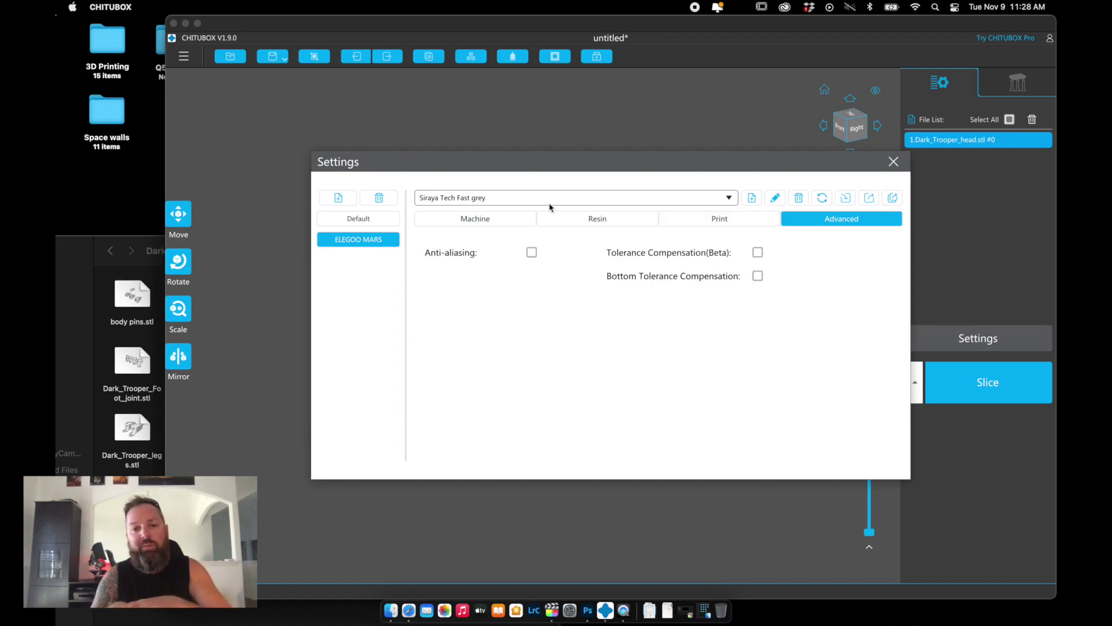
Review the ELEGOO MARS machine settings, including the mirror options, and close the settings
{"action": "left_click", "coordinate": [595, 217]}
{"action": "left_click", "coordinate": [476, 219]}
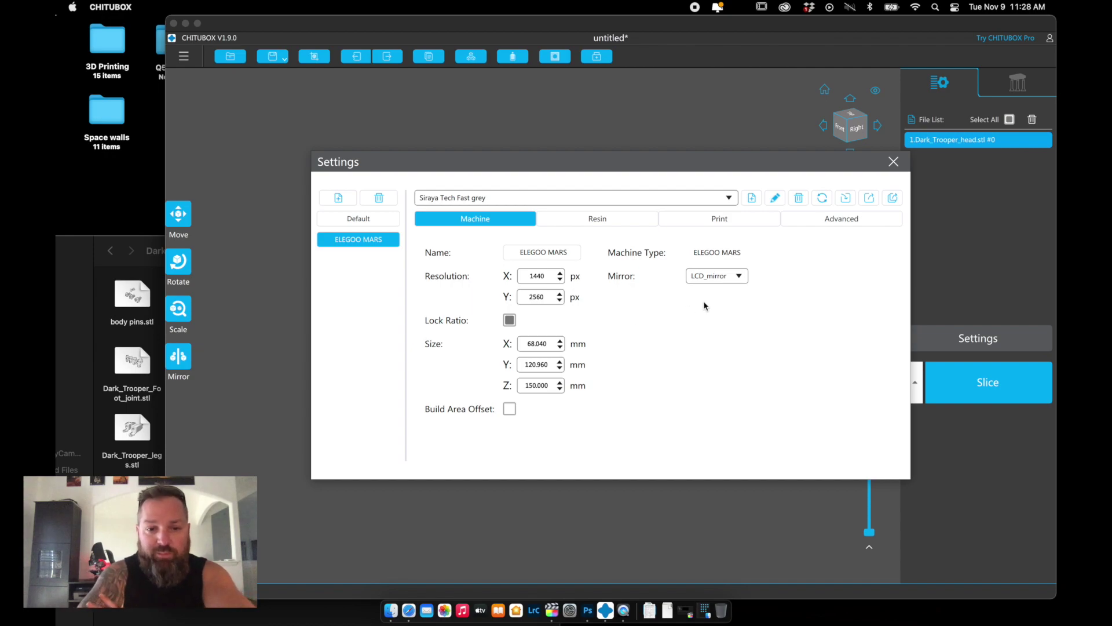
{"action": "left_click", "coordinate": [742, 277]}
{"action": "left_click", "coordinate": [742, 278]}
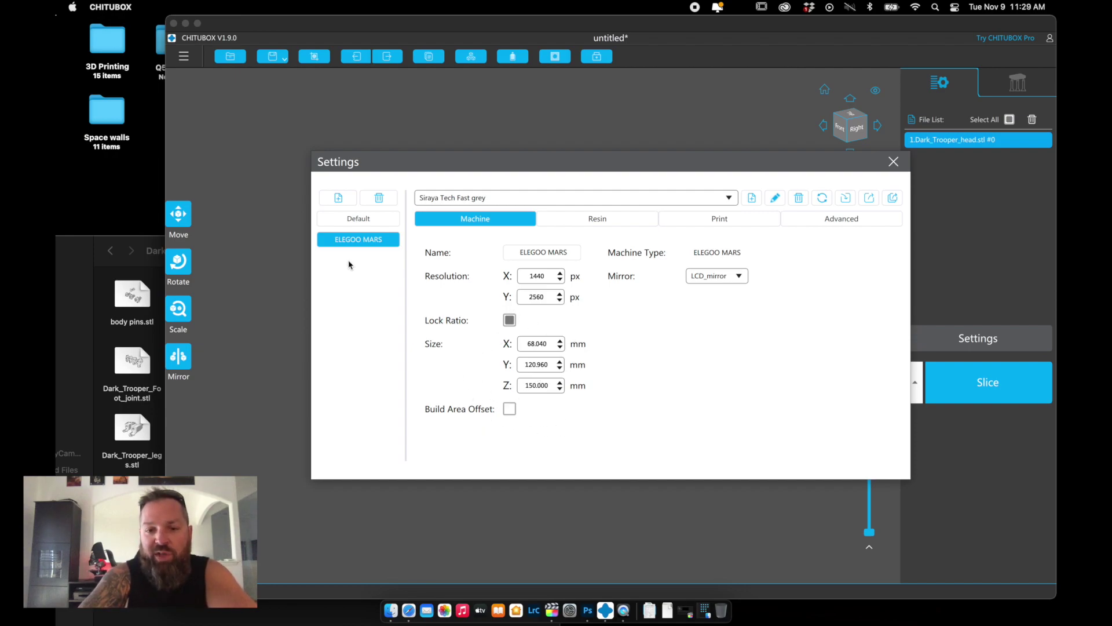
{"action": "left_click", "coordinate": [896, 163]}
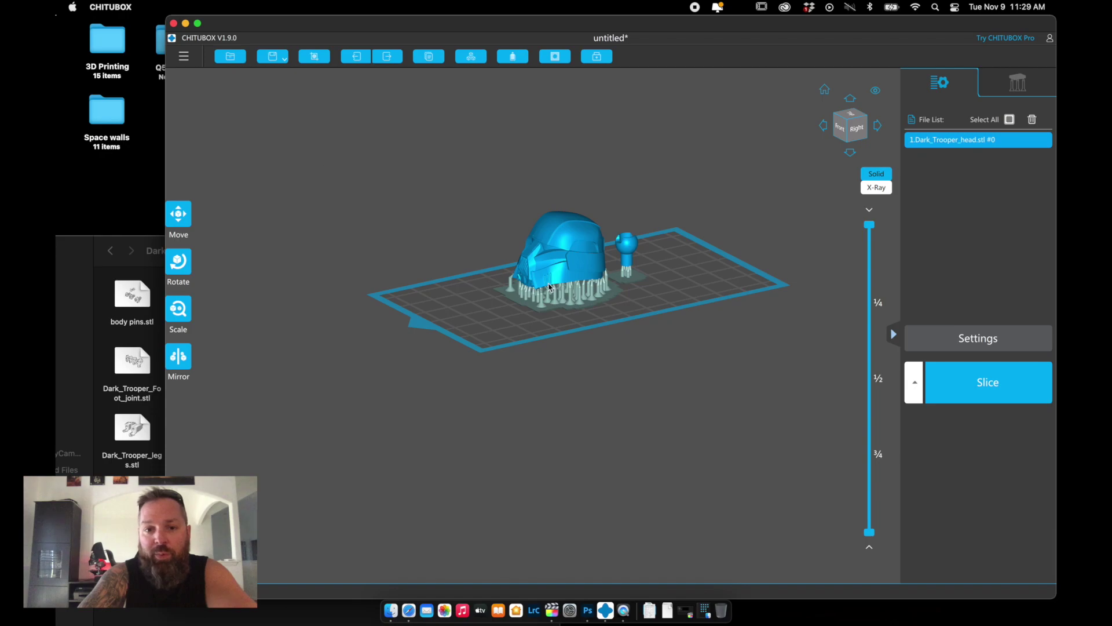
Slice the supported head and scrub the layer preview down to the lowest layers and back up to layer 550
{"action": "left_click", "coordinate": [973, 383]}
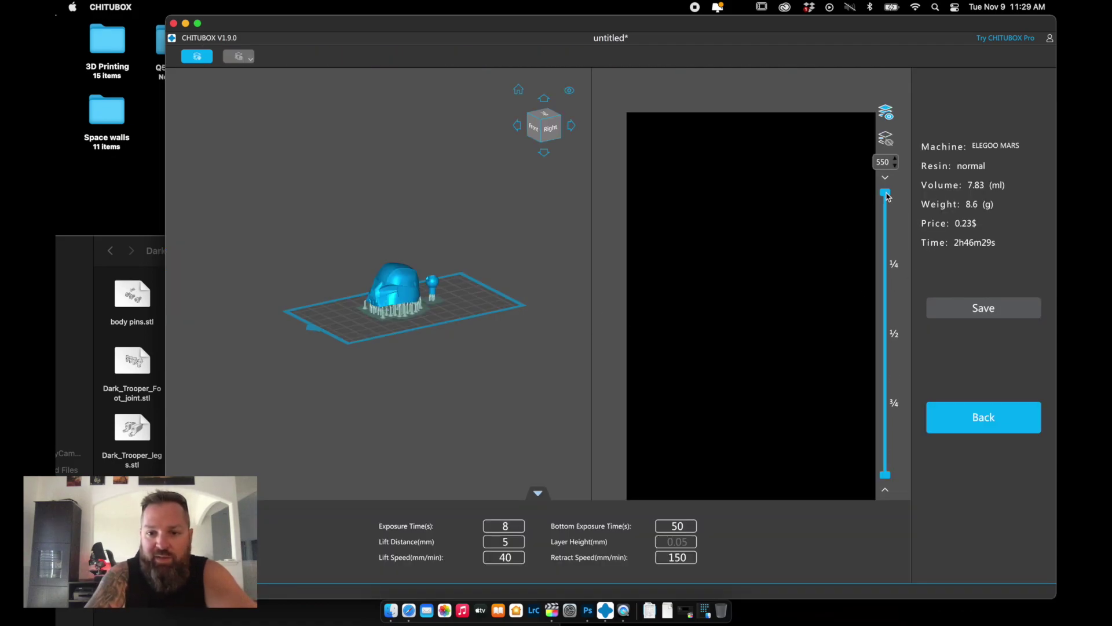
{"action": "left_click_drag", "start_coordinate": [886, 197], "coordinate": [890, 465]}
{"action": "left_click_drag", "start_coordinate": [890, 469], "coordinate": [882, 187]}
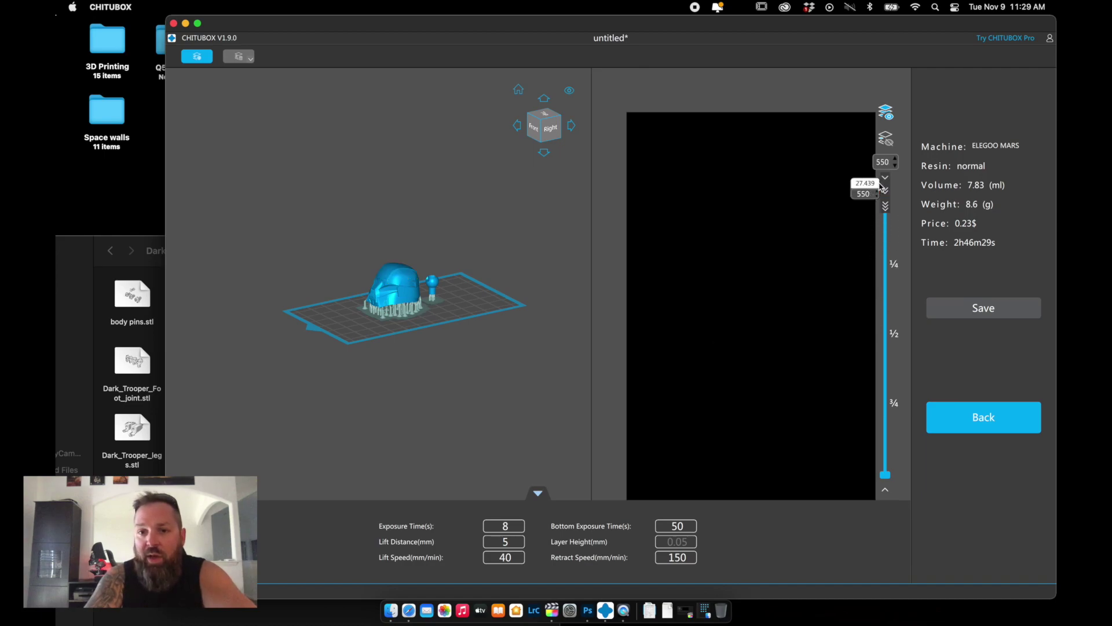
Save the sliced file to the Desktop as _Dark_Trooper_head in the CHITUBOX slicer (*.cbddlp) format
{"action": "left_click_drag", "start_coordinate": [665, 30], "coordinate": [600, 30]}
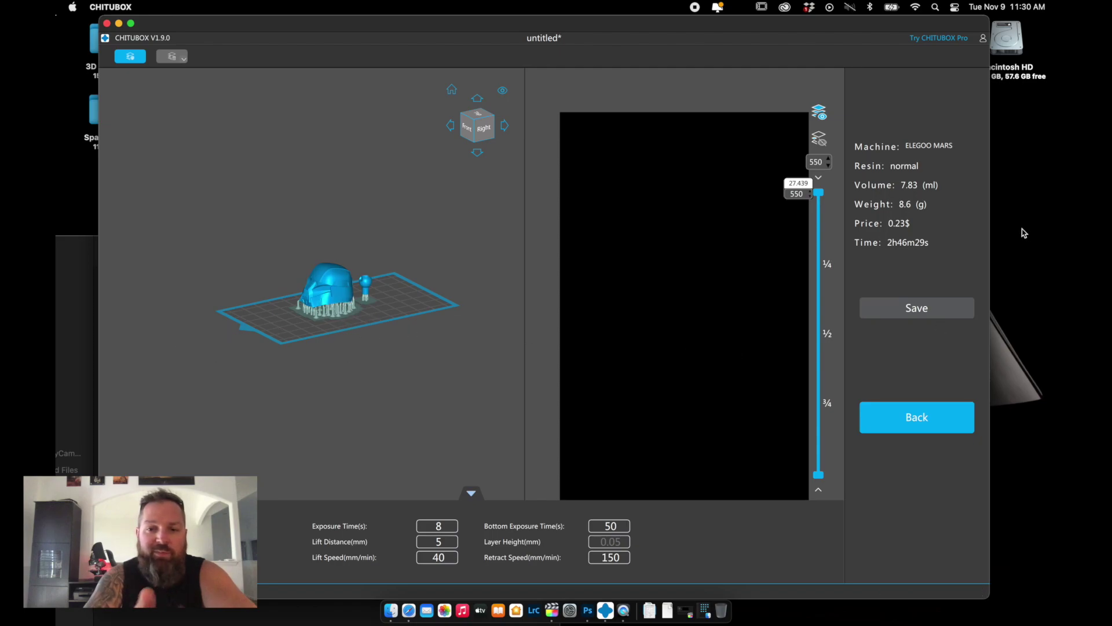
{"action": "left_click", "coordinate": [909, 313]}
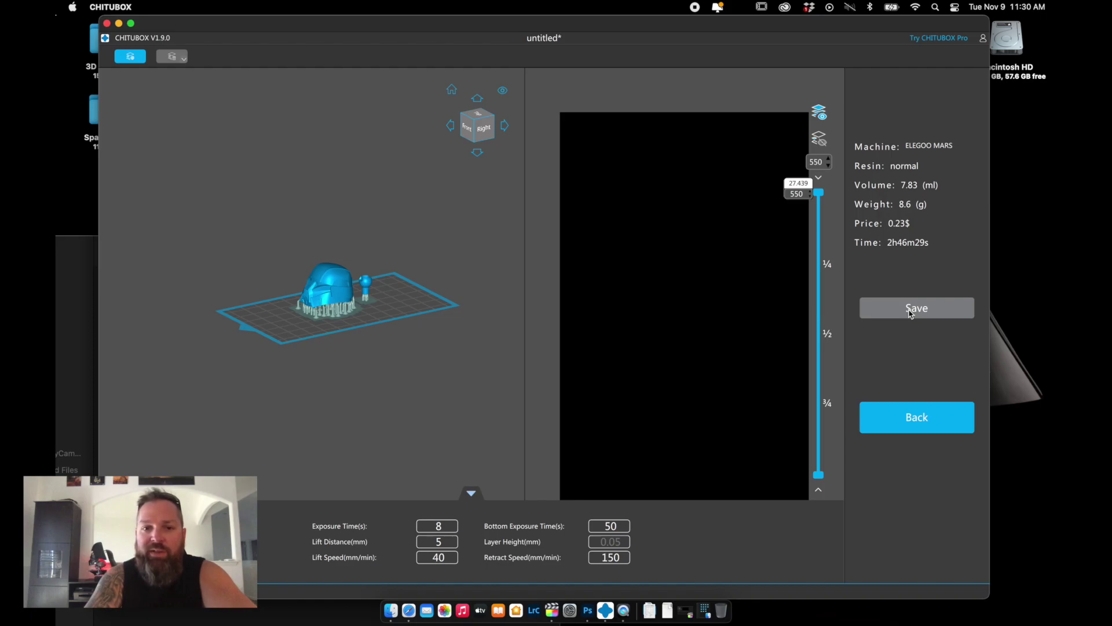
{"action": "left_click", "coordinate": [909, 313]}
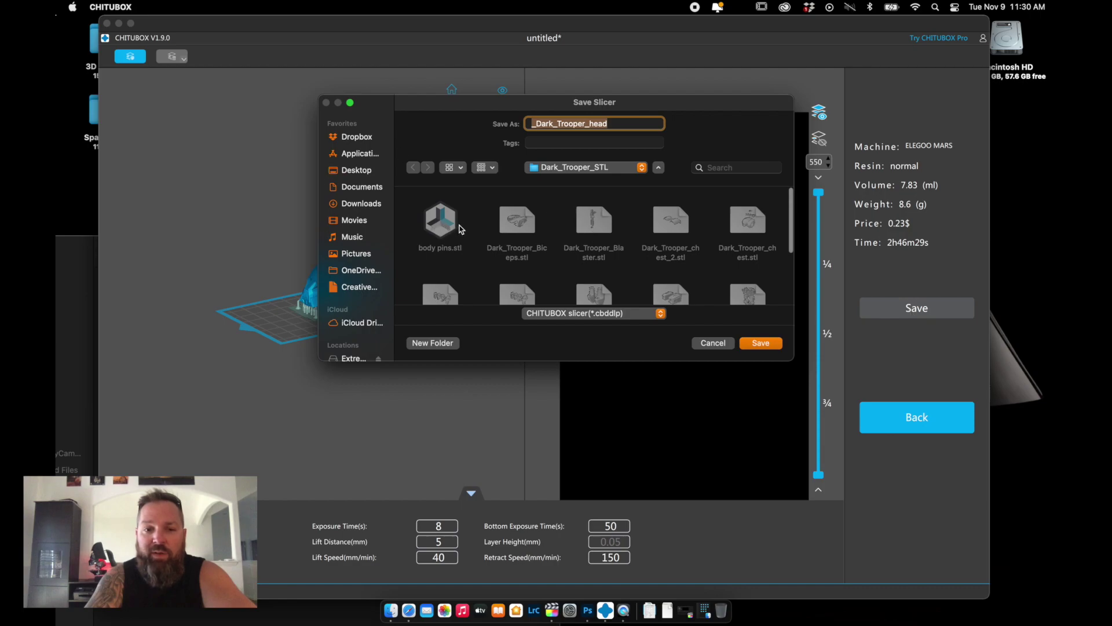
{"action": "scroll", "coordinate": [568, 270], "scroll_direction": "down", "scroll_amount": 5}
{"action": "scroll", "coordinate": [567, 272], "scroll_direction": "up", "scroll_amount": 10}
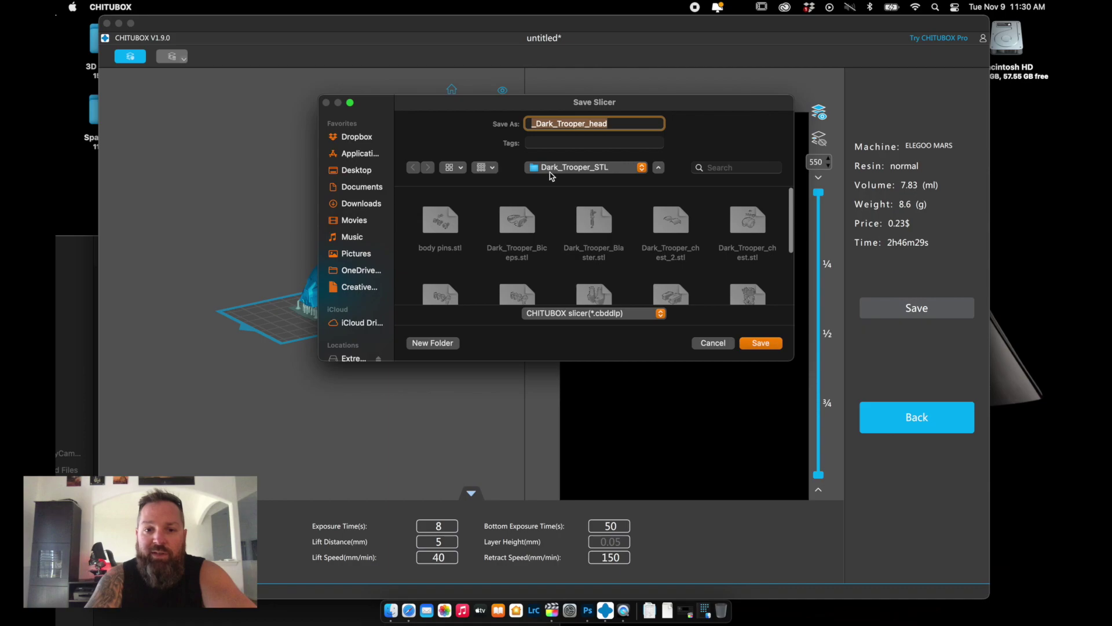
{"action": "left_click", "coordinate": [367, 173]}
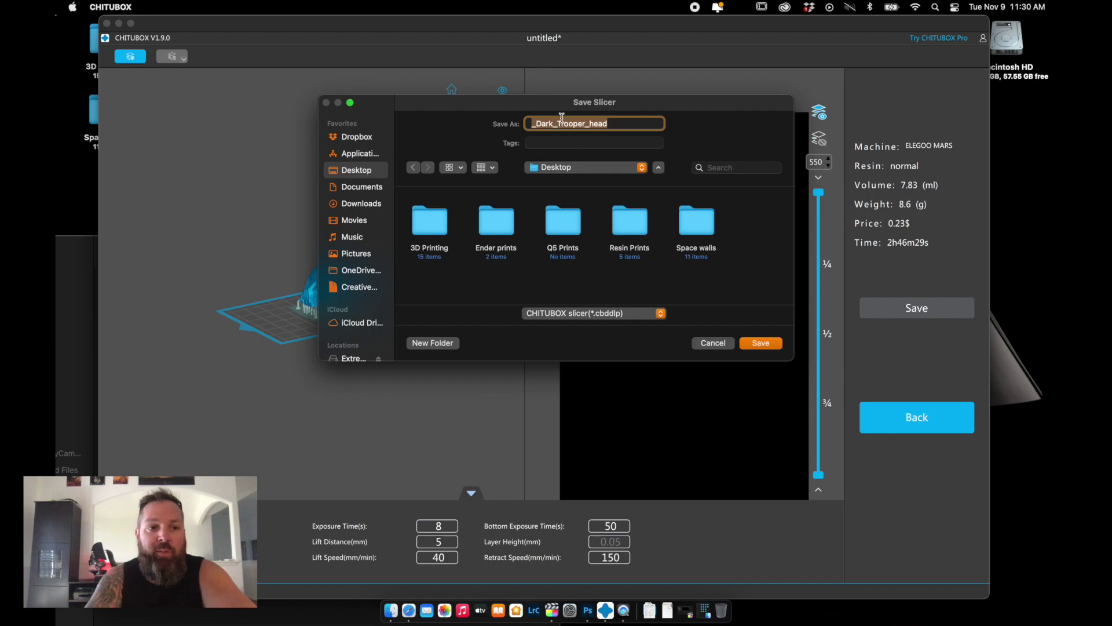
{"action": "left_click", "coordinate": [760, 343]}
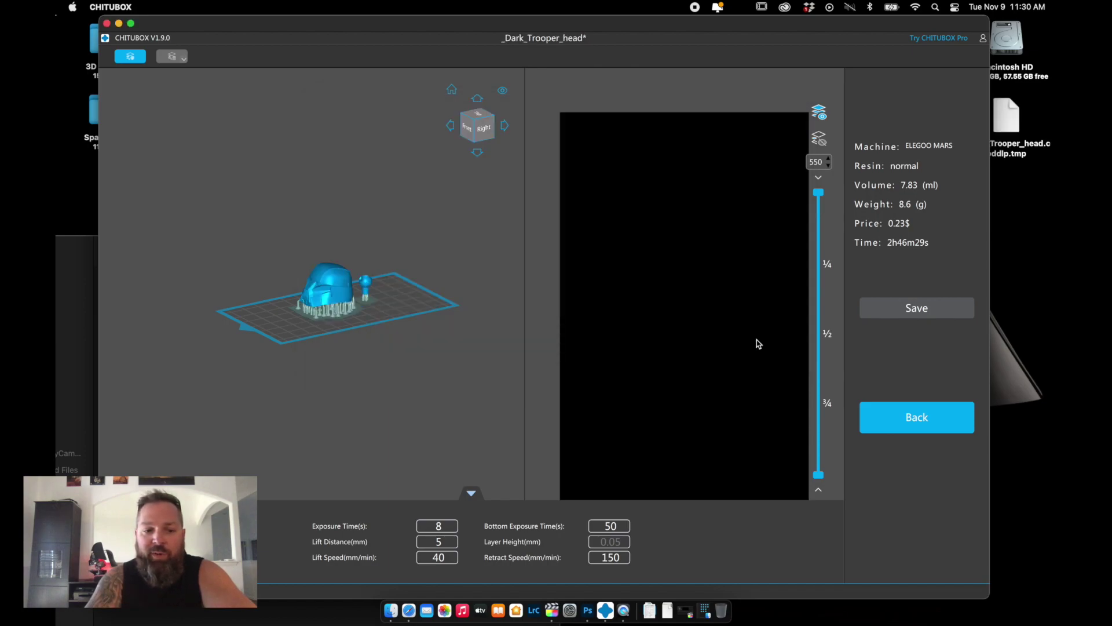
Minimize the slicer window to reveal the saved file and bring Finder's Dark_Trooper_STL folder window to the front
{"action": "left_click_drag", "start_coordinate": [432, 26], "coordinate": [378, 25]}
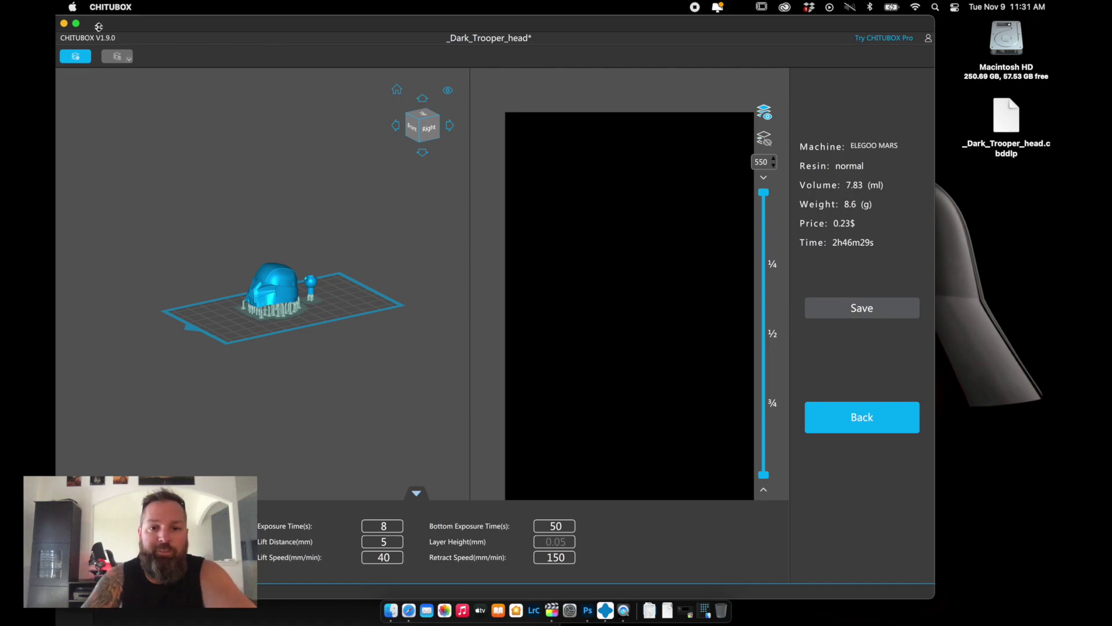
{"action": "left_click_drag", "start_coordinate": [99, 27], "coordinate": [158, 27]}
{"action": "left_click", "coordinate": [122, 23]}
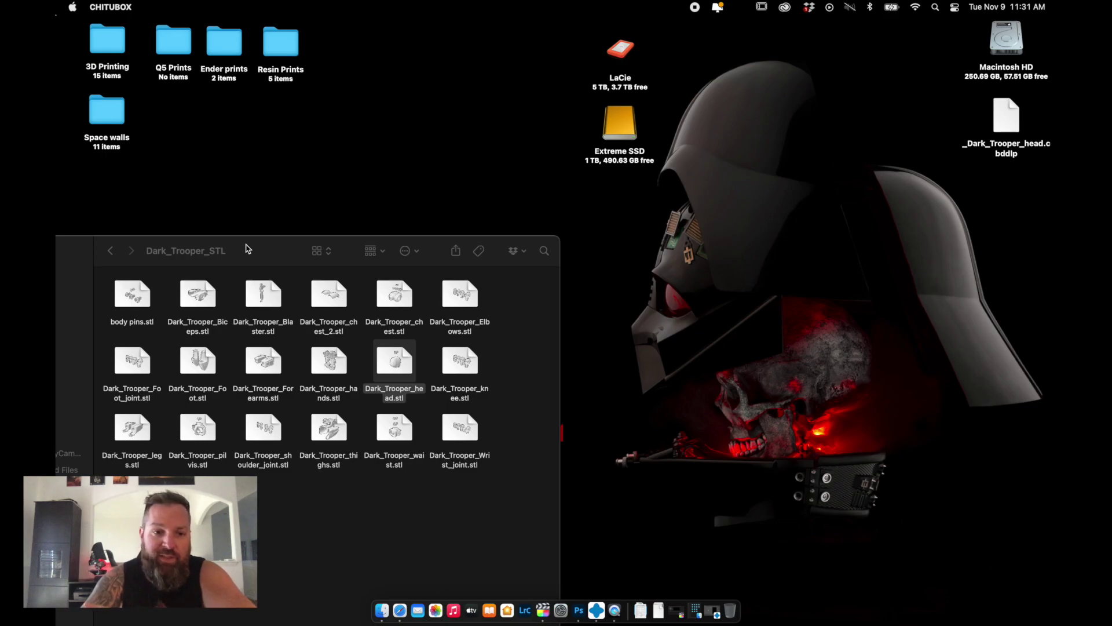
{"action": "double_click", "coordinate": [278, 247]}
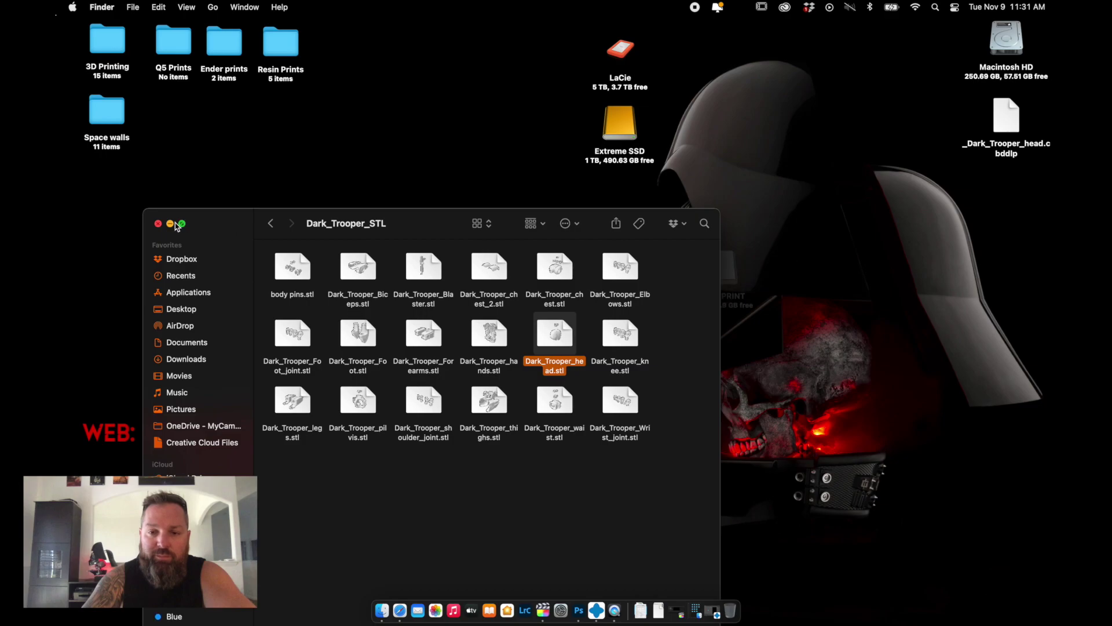
Minimize the Dark_Trooper_STL folder window and open the RESIN PRINT drive from the desktop
{"action": "left_click", "coordinate": [170, 224]}
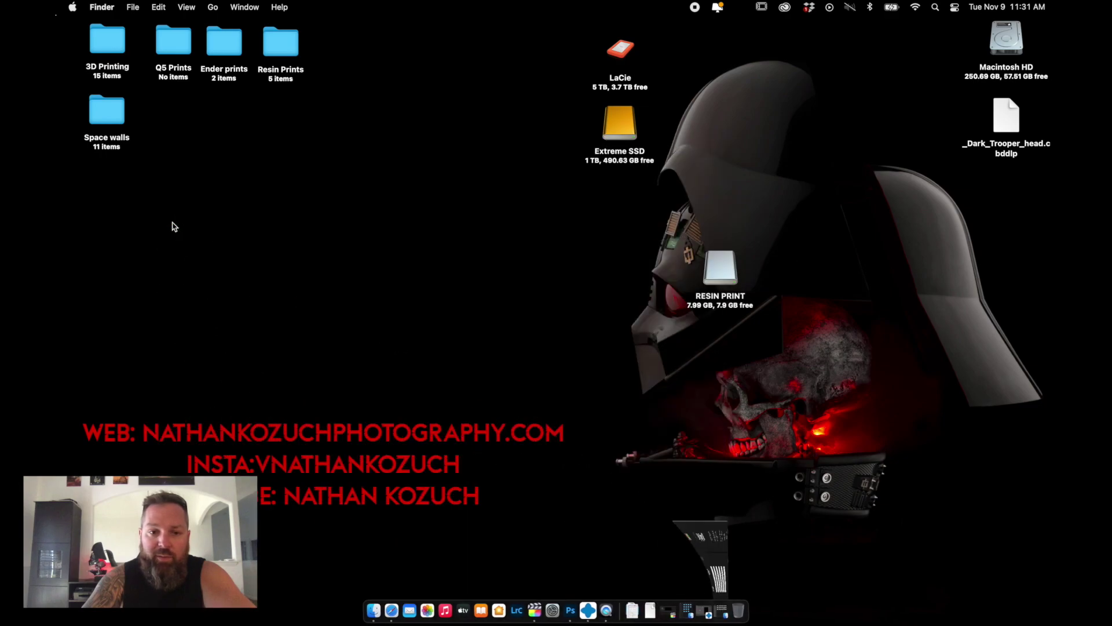
{"action": "left_click", "coordinate": [721, 266]}
{"action": "double_click", "coordinate": [720, 266]}
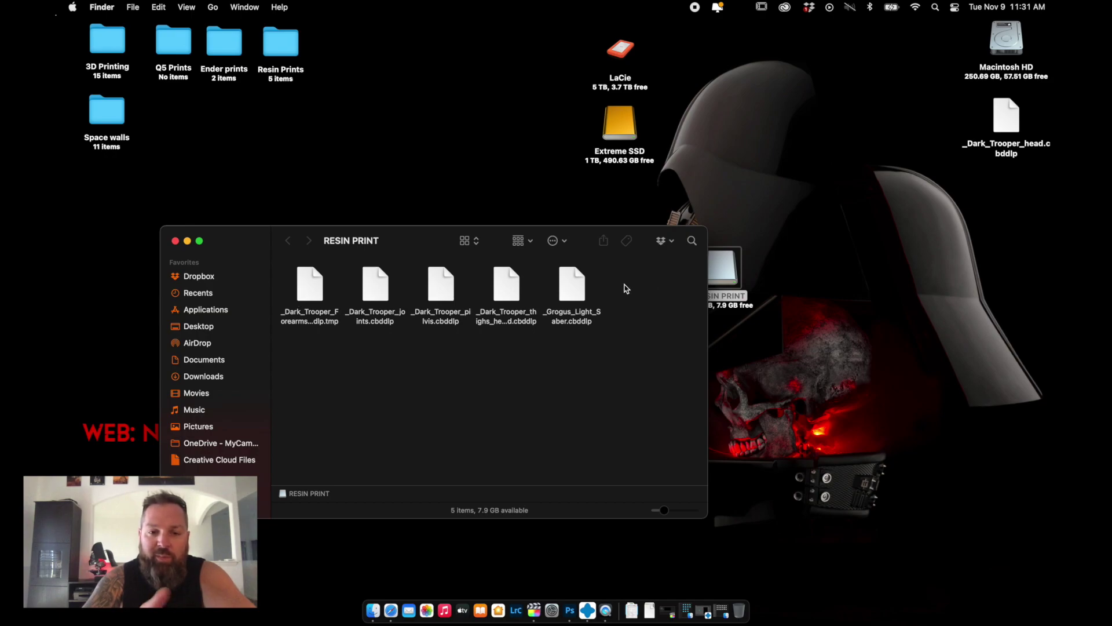
Move all the old print files on the RESIN PRINT drive to the Trash and permanently empty the Trash
{"action": "left_click_drag", "start_coordinate": [626, 280], "coordinate": [316, 277]}
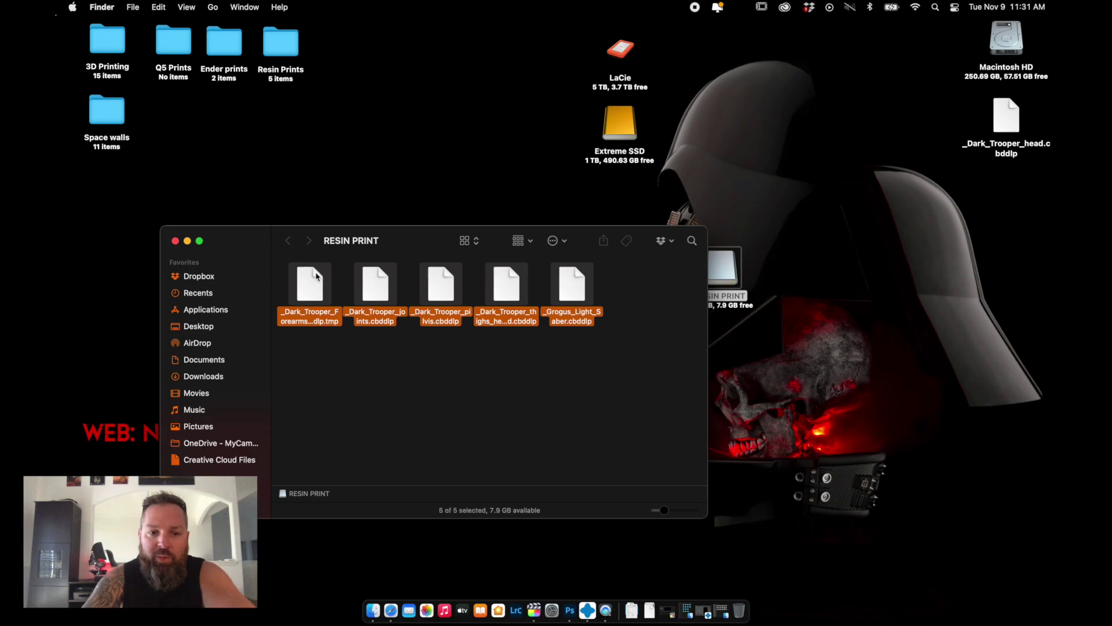
{"action": "right_click", "coordinate": [316, 273]}
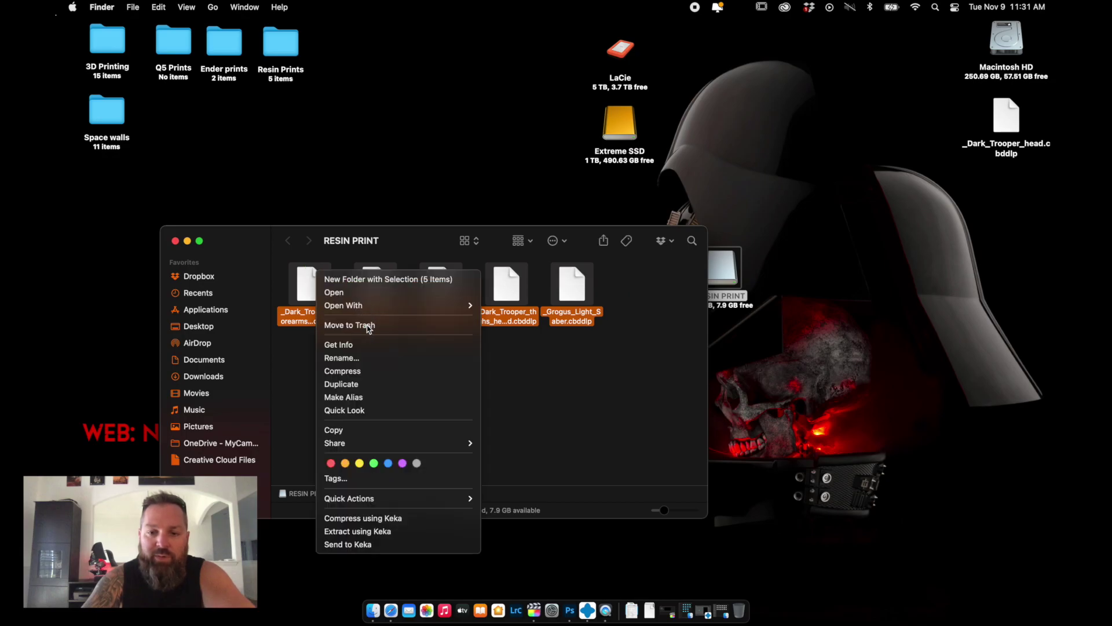
{"action": "left_click", "coordinate": [369, 325]}
{"action": "right_click", "coordinate": [740, 607]}
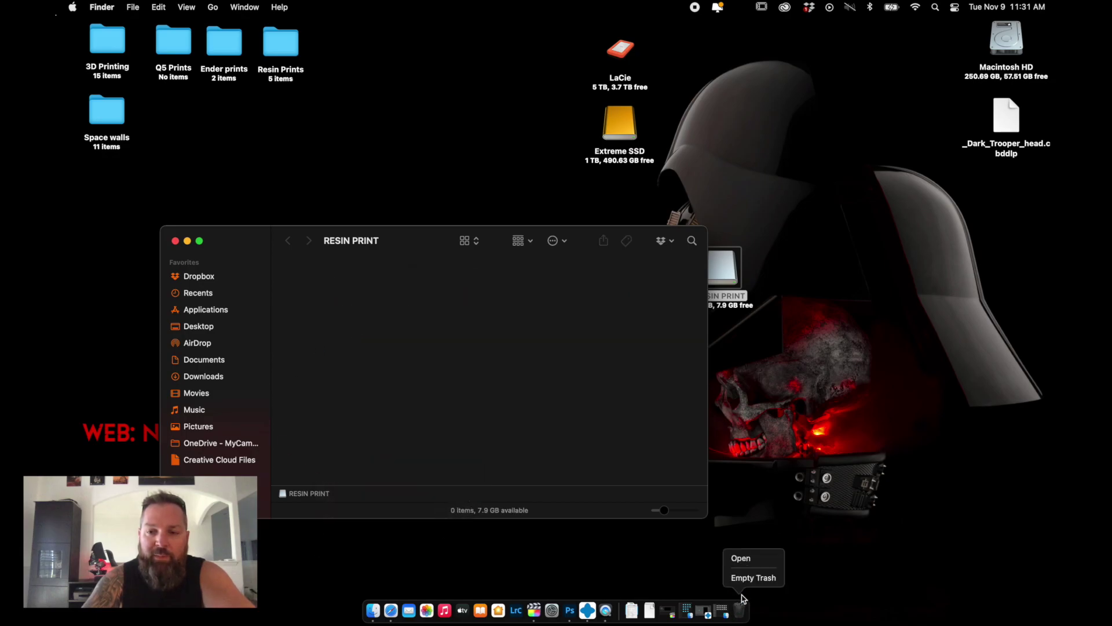
{"action": "left_click", "coordinate": [752, 577]}
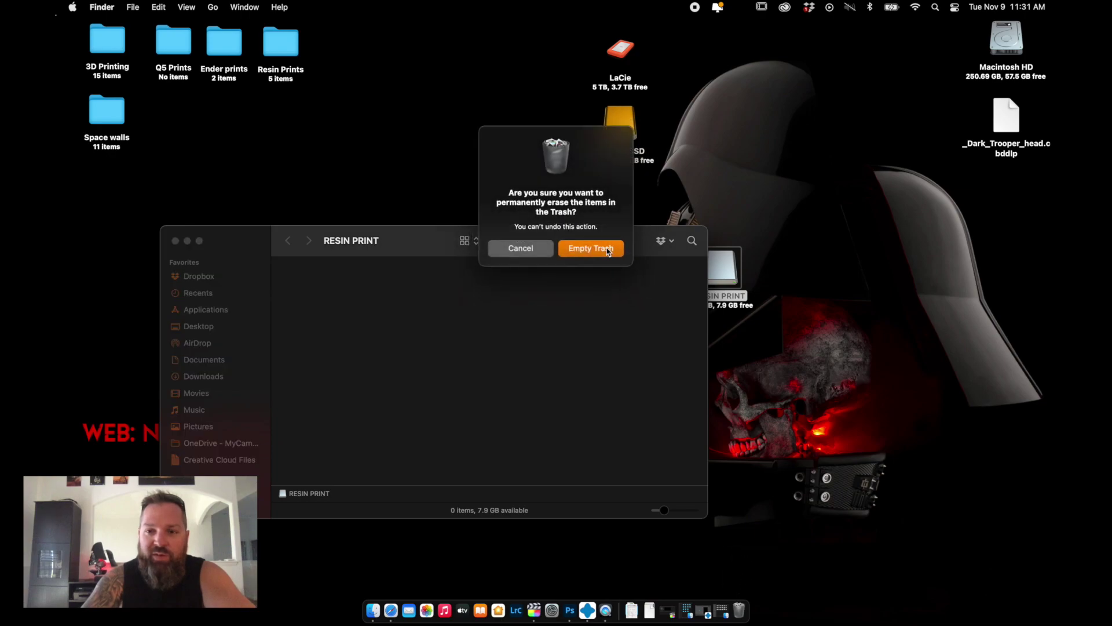
{"action": "left_click", "coordinate": [608, 249]}
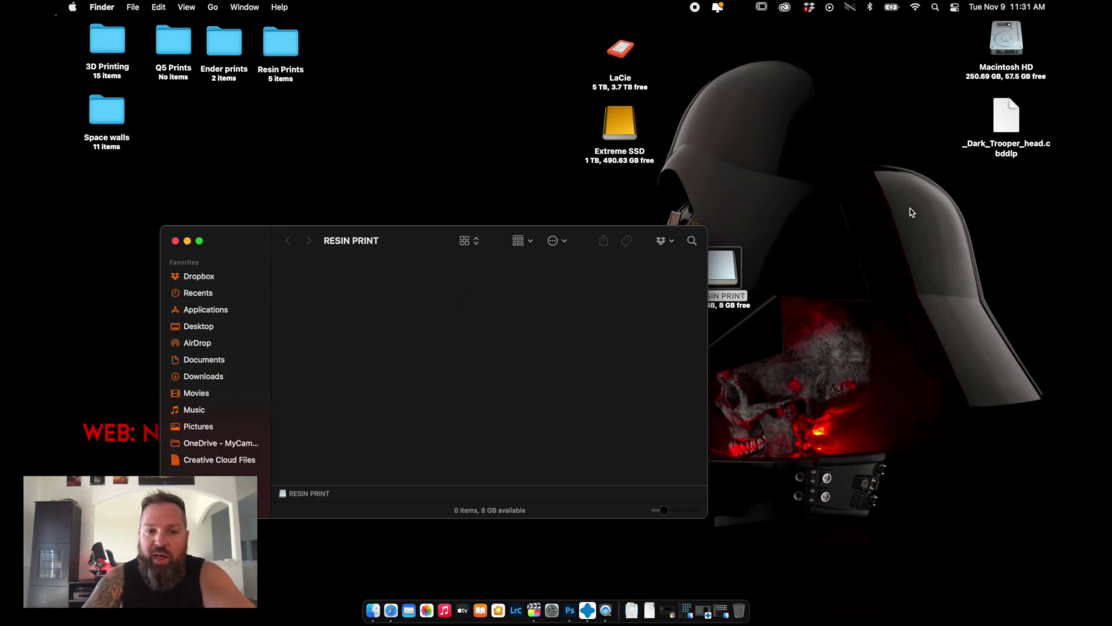
Copy _Dark_Trooper_head.cbddlp from the desktop onto the RESIN PRINT drive and close the drive's window
{"action": "left_click_drag", "start_coordinate": [1006, 119], "coordinate": [338, 293]}
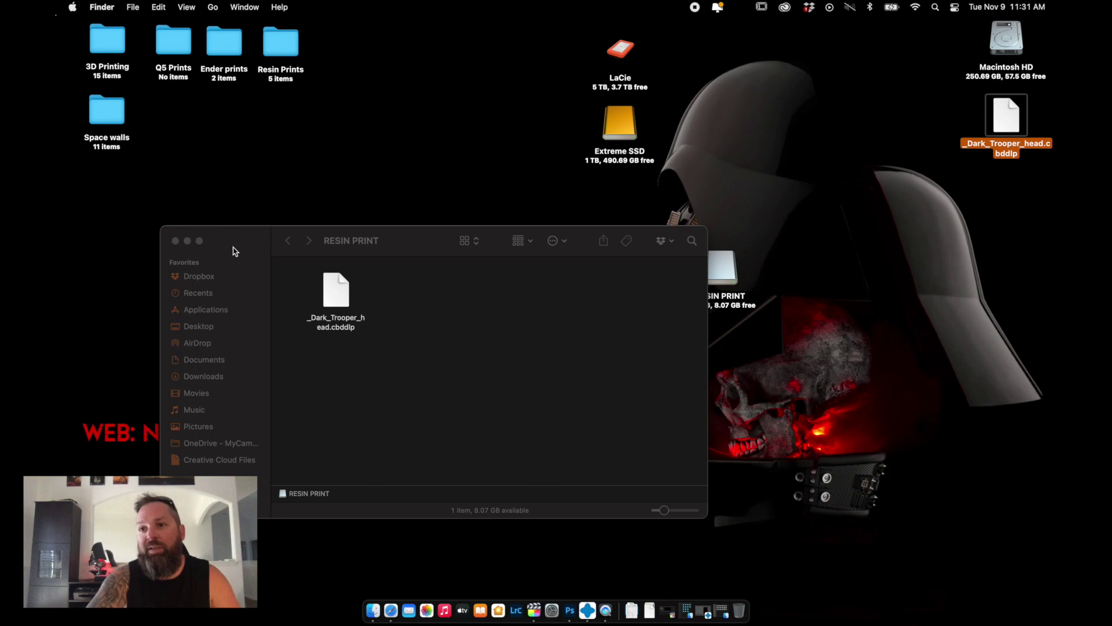
{"action": "left_click", "coordinate": [175, 240]}
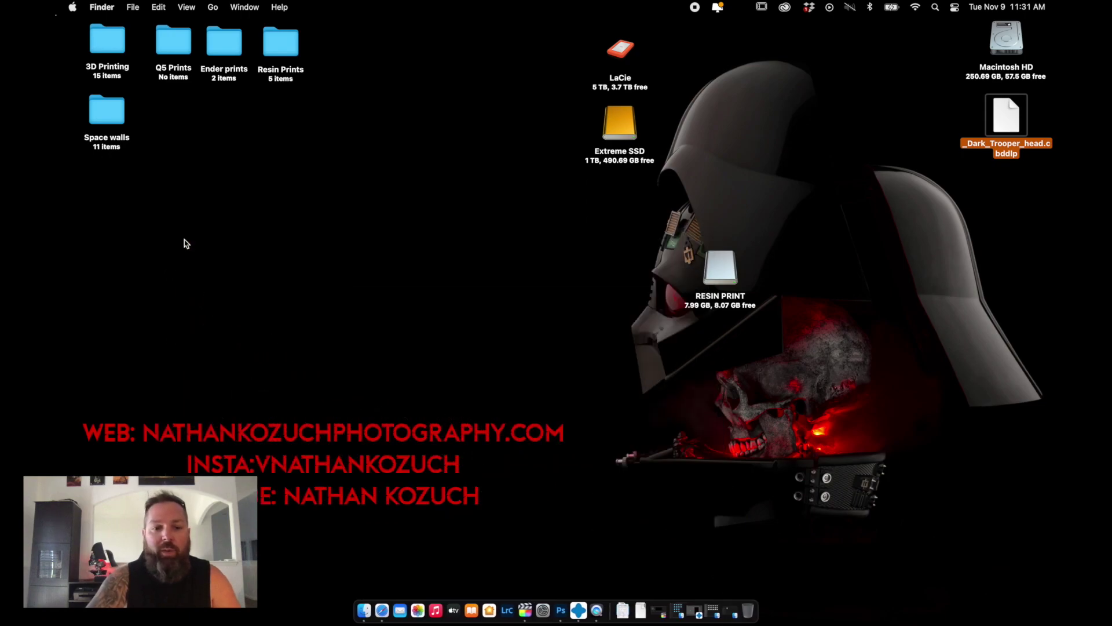